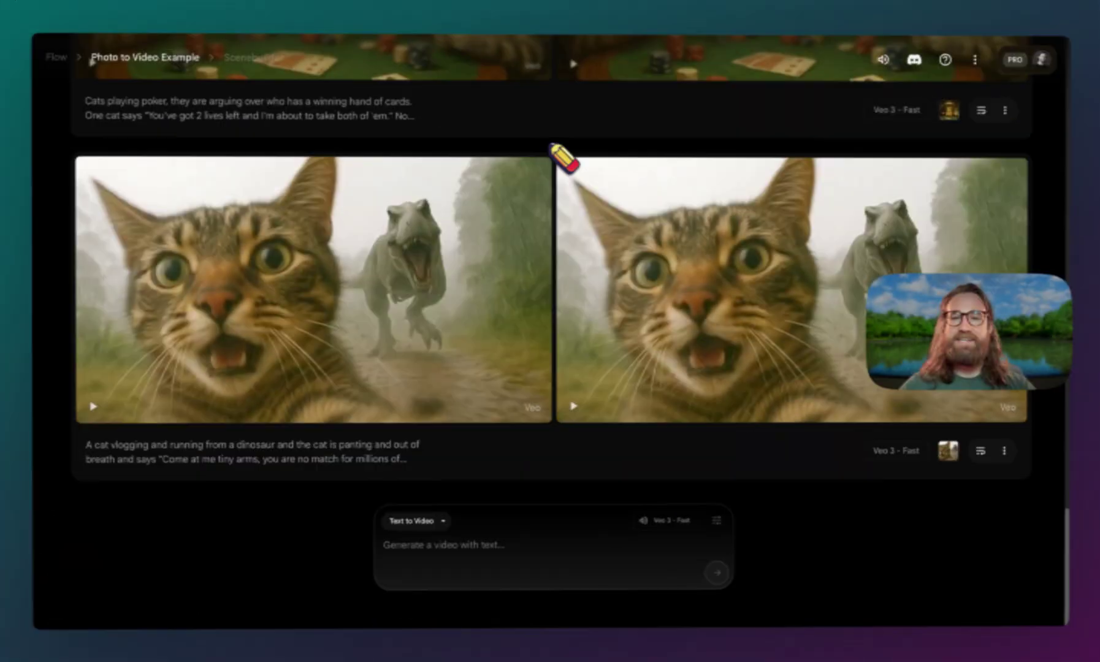
Browse the Photo to Video Example clips and preview one clip's first-frame photo.
scroll(563, 156, "up", 6)
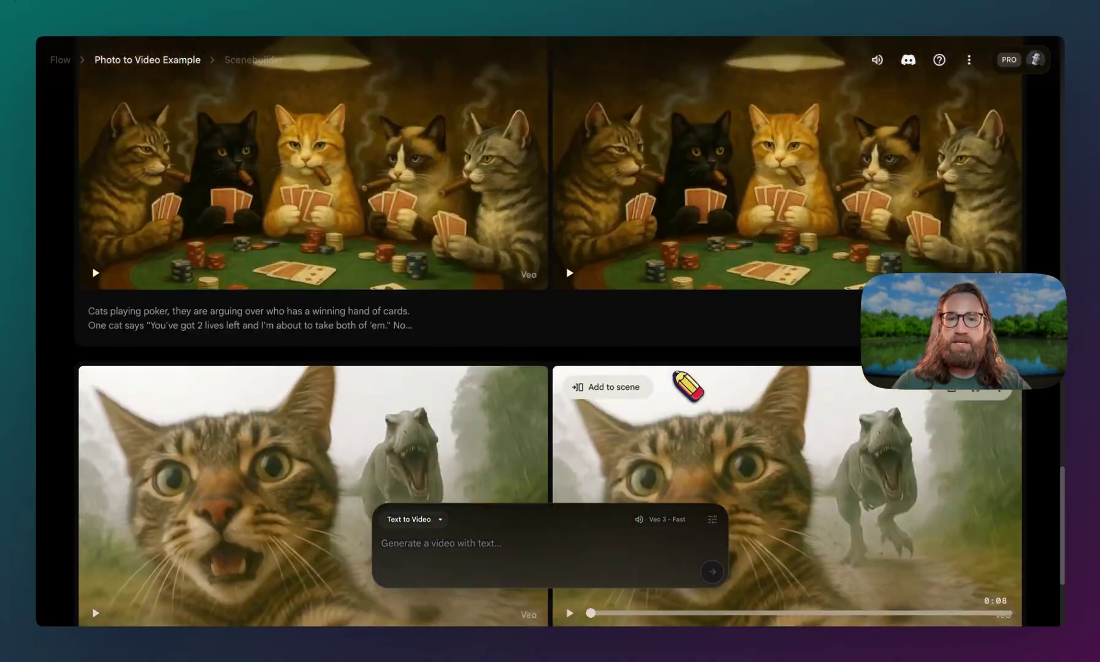
scroll(688, 466, "up", 5)
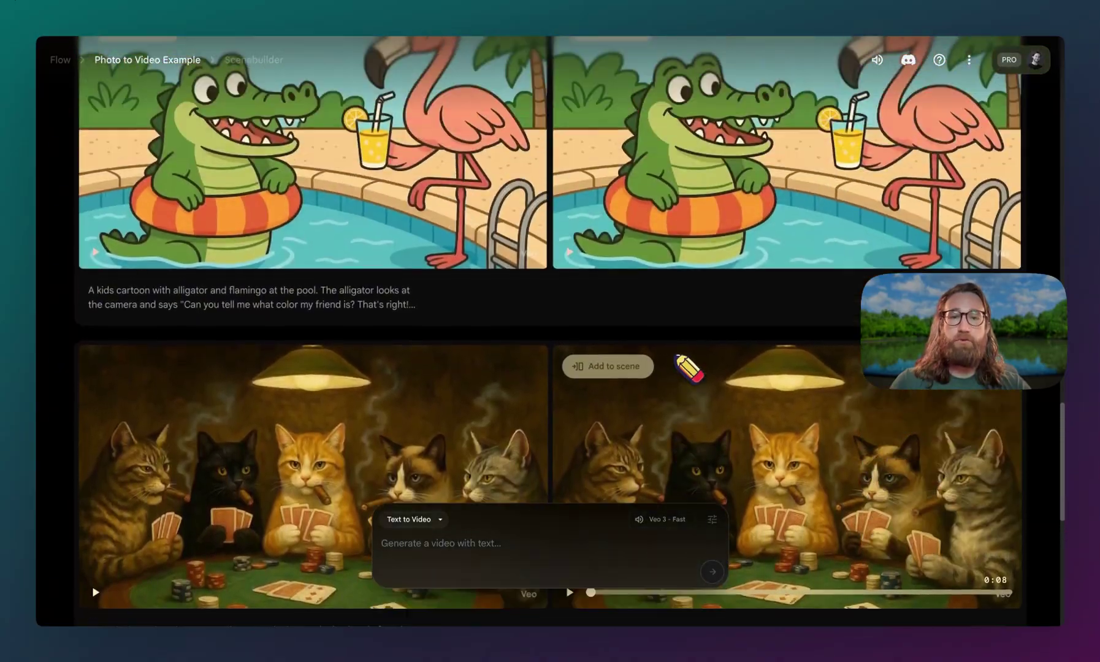
scroll(688, 367, "up", 4)
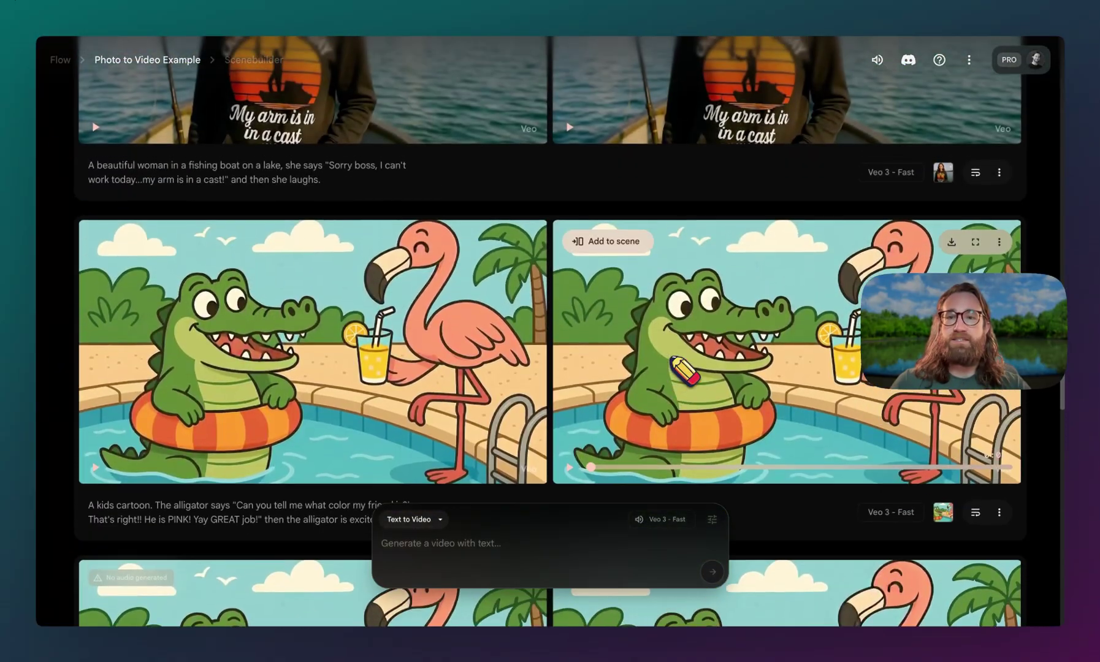
scroll(682, 368, "up", 5)
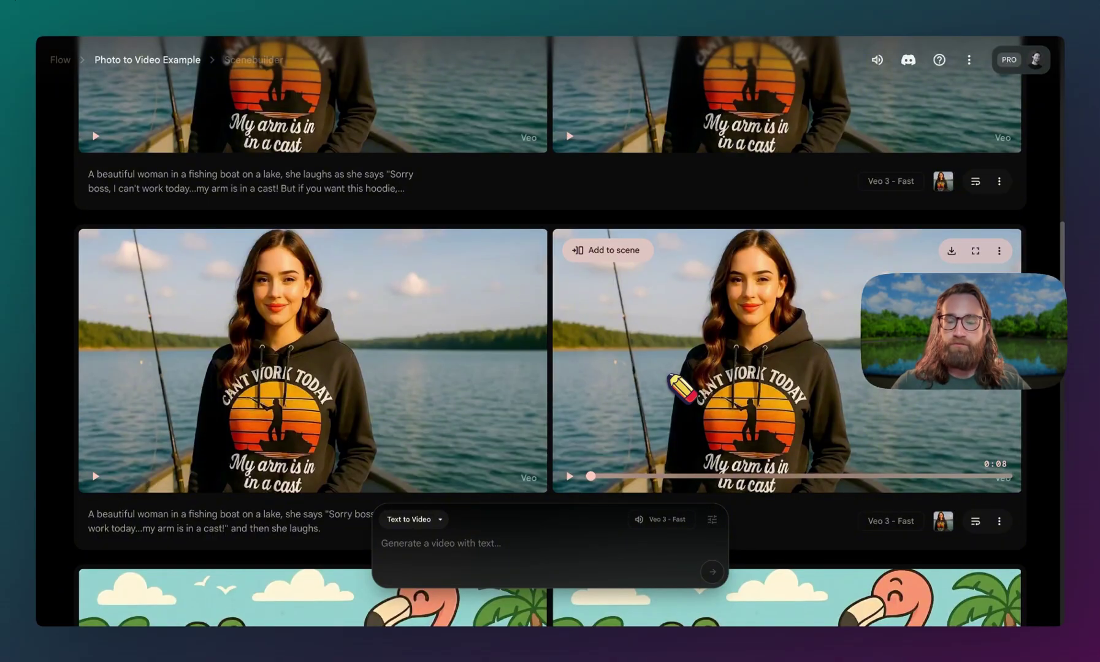
scroll(386, 395, "down", 1)
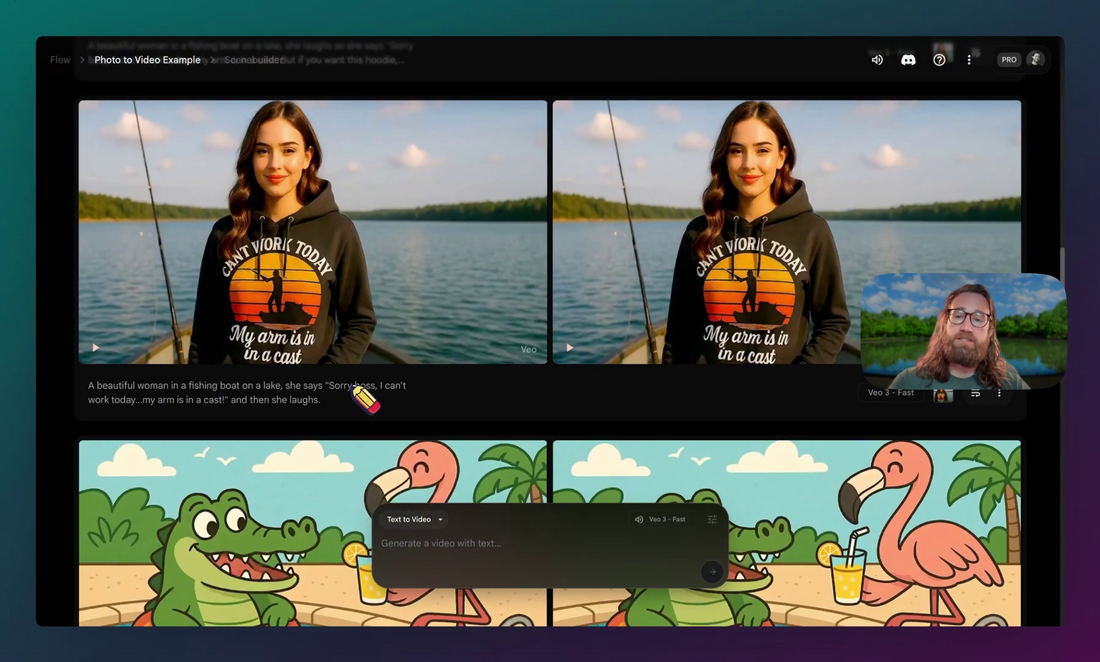
scroll(364, 398, "up", 1)
scroll(395, 367, "up", 2)
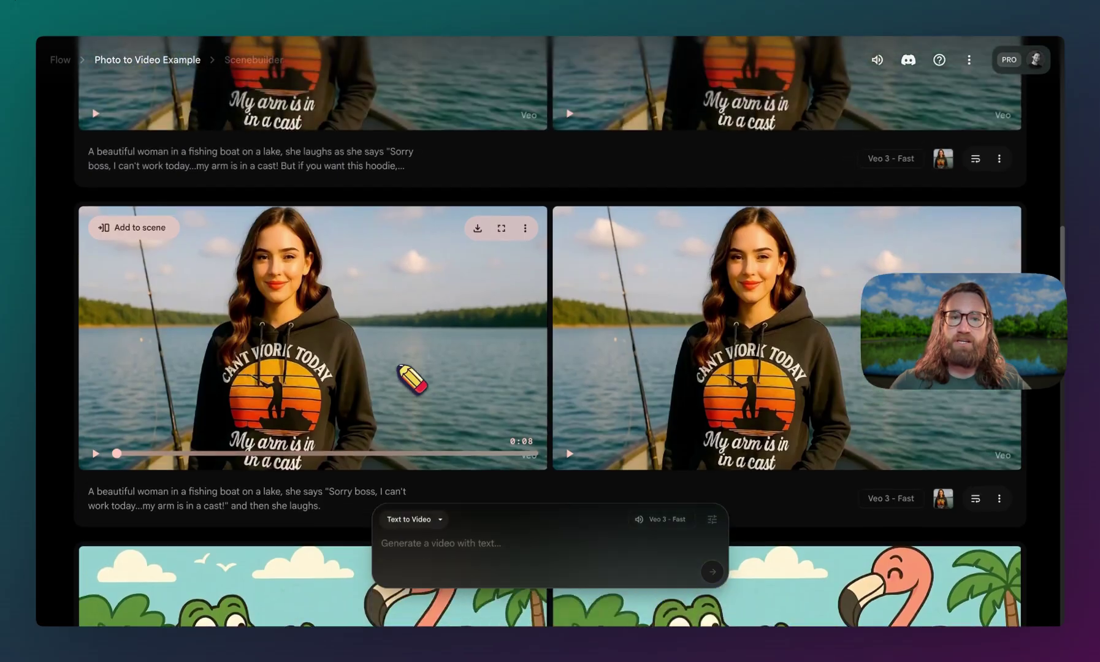
scroll(412, 380, "up", 4)
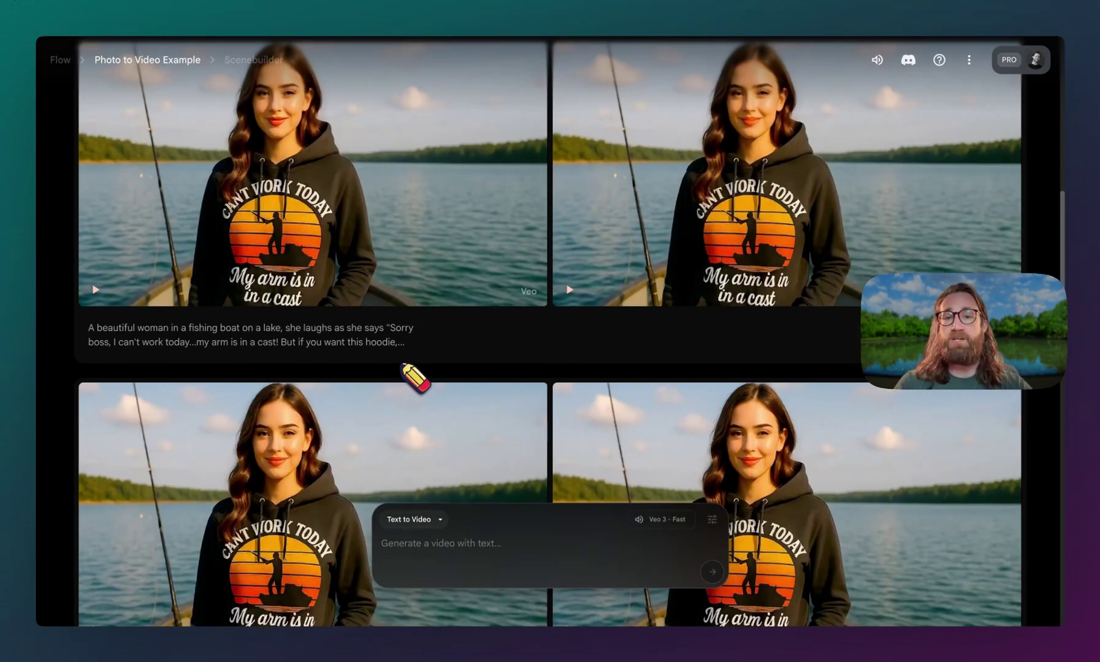
scroll(415, 377, "down", 6)
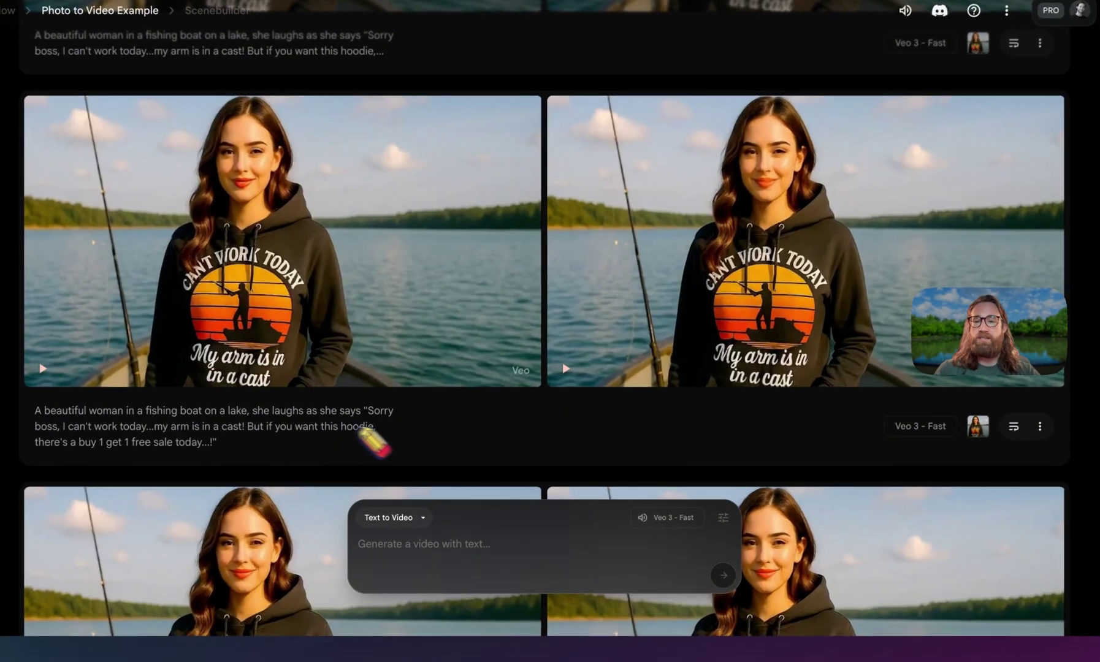
scroll(382, 440, "down", 1)
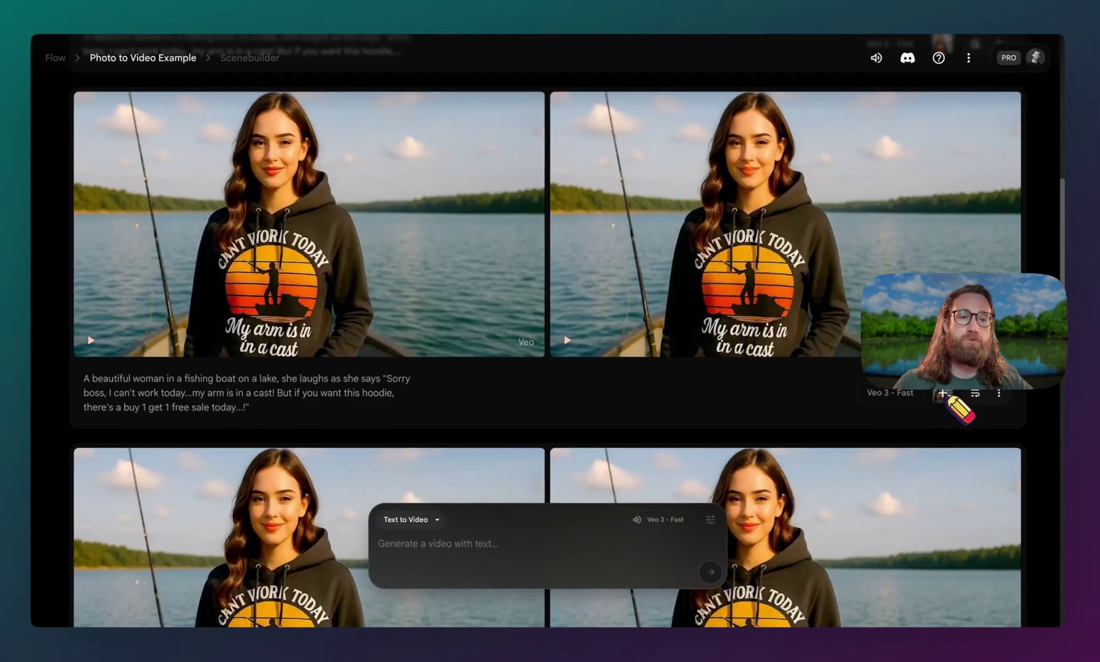
left_click(943, 393)
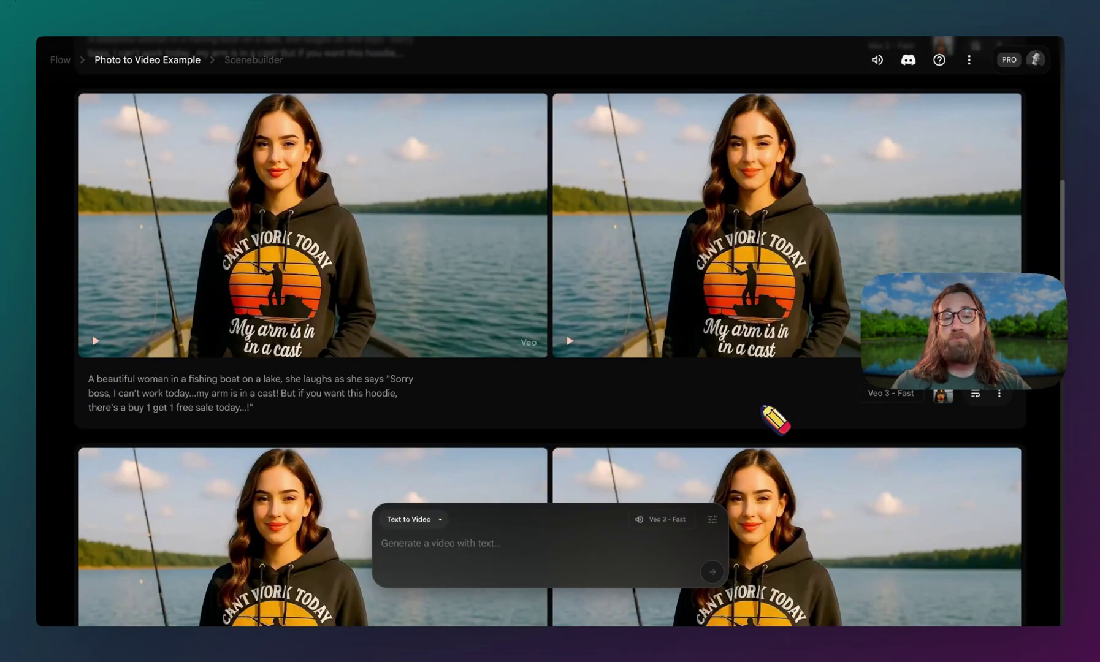
Scroll through more clips and pause the fishing-hoodie video.
scroll(570, 441, "down", 5)
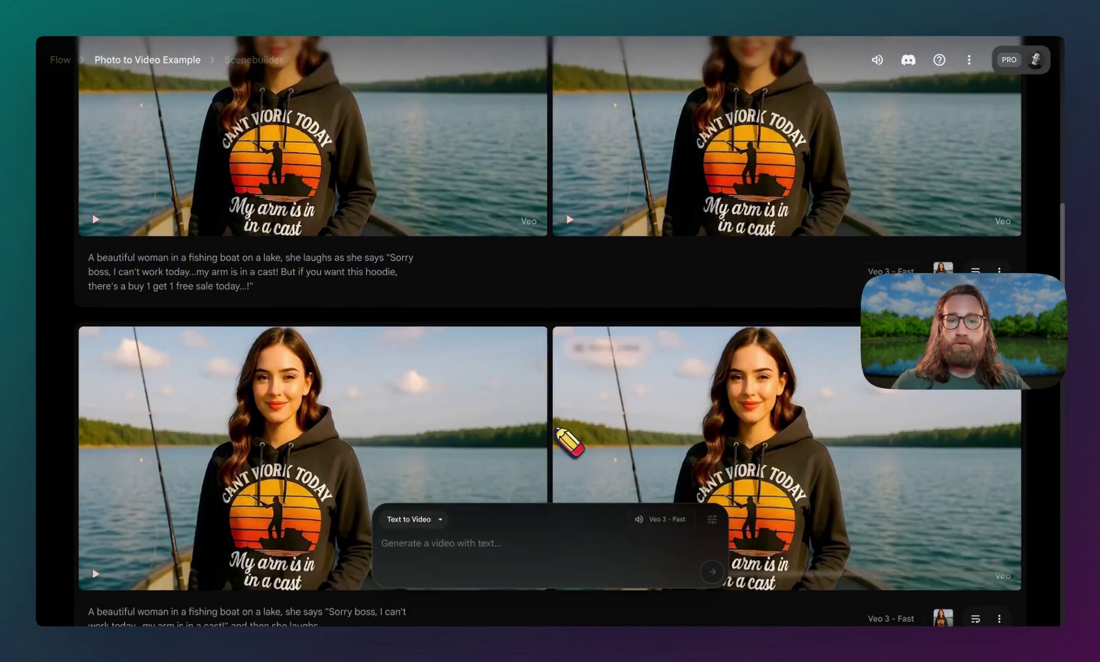
scroll(564, 453, "down", 10)
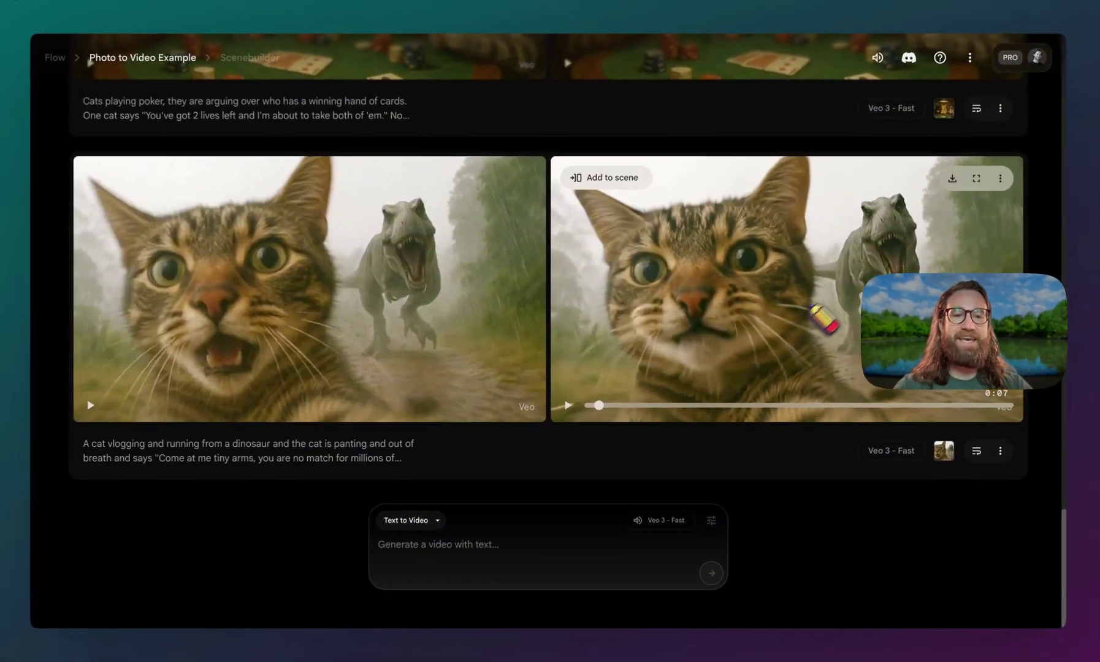
scroll(823, 334, "up", 1)
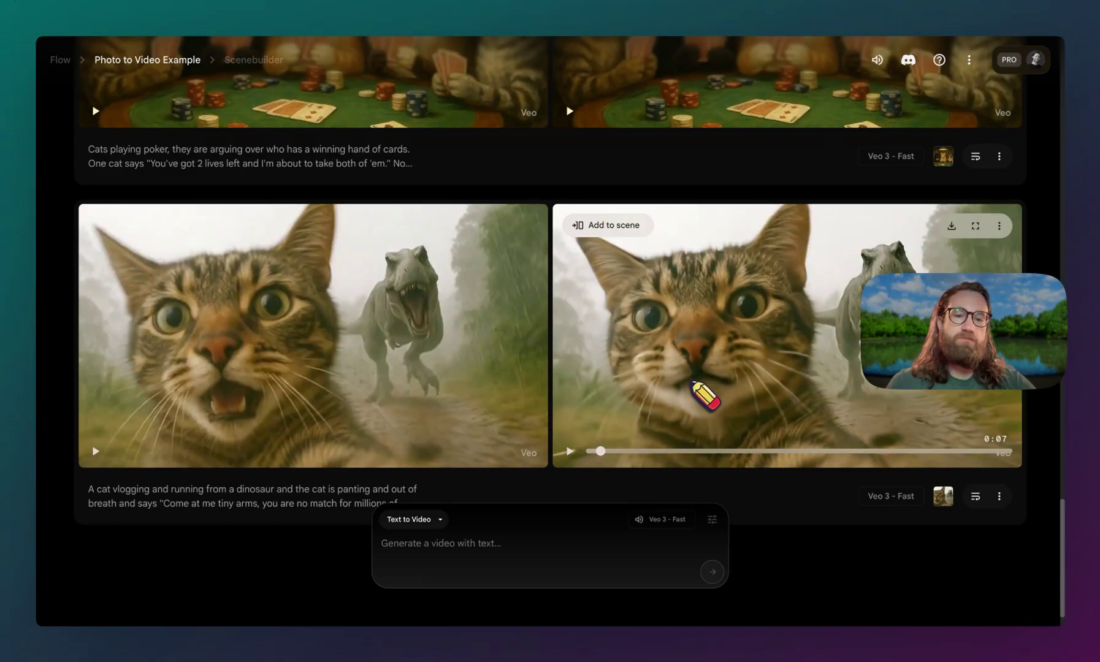
scroll(521, 429, "down", 1)
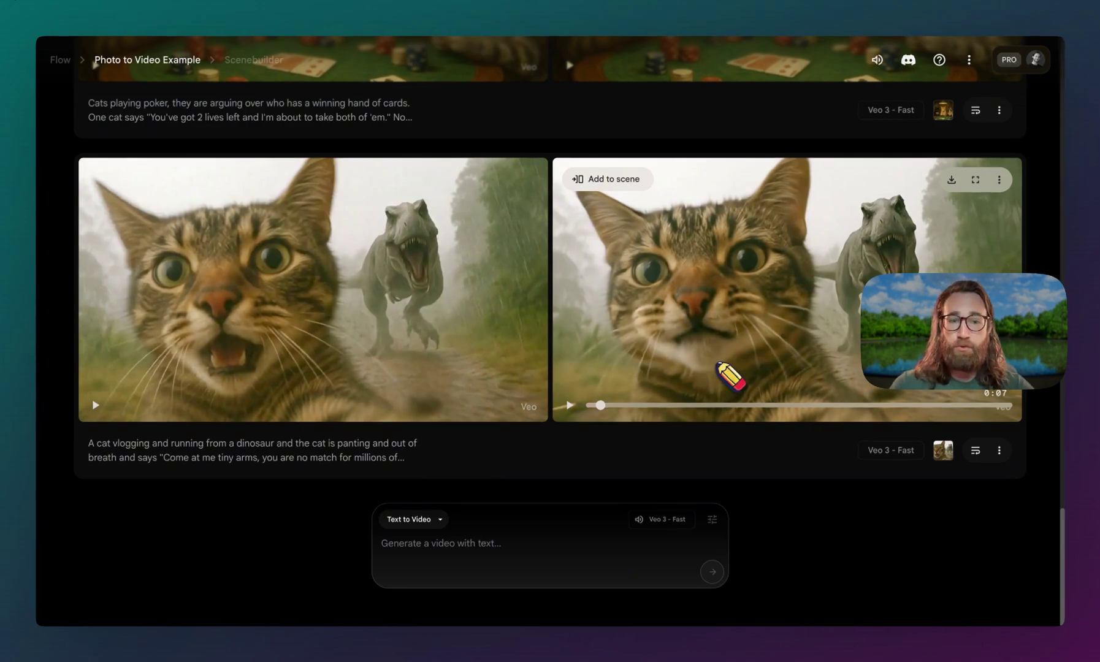
scroll(716, 366, "up", 2)
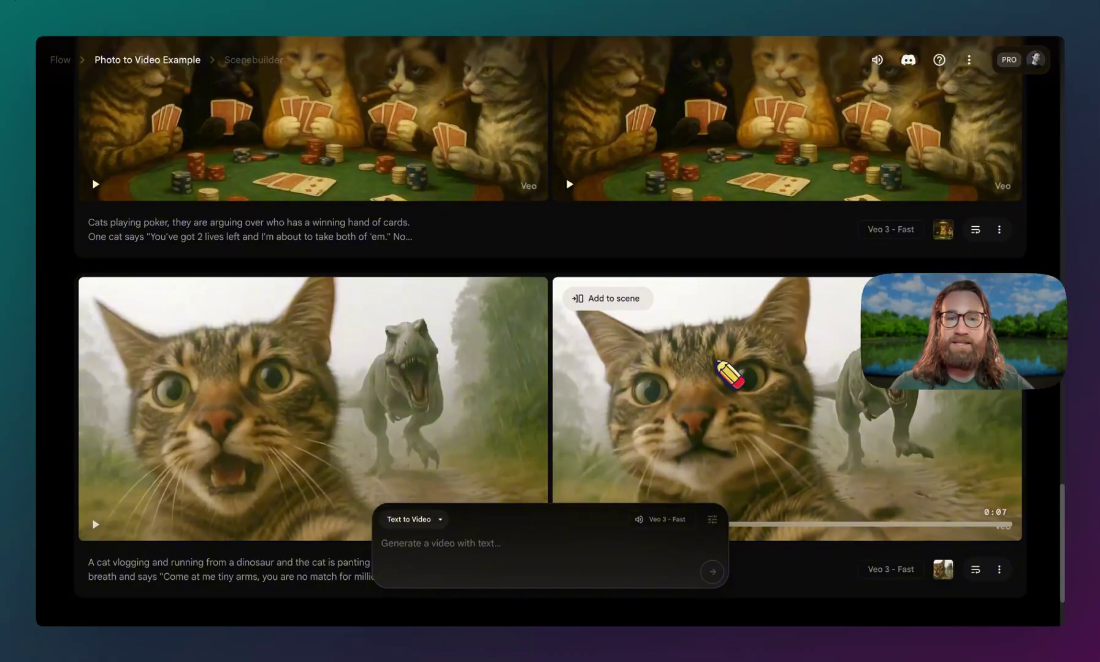
scroll(717, 363, "up", 4)
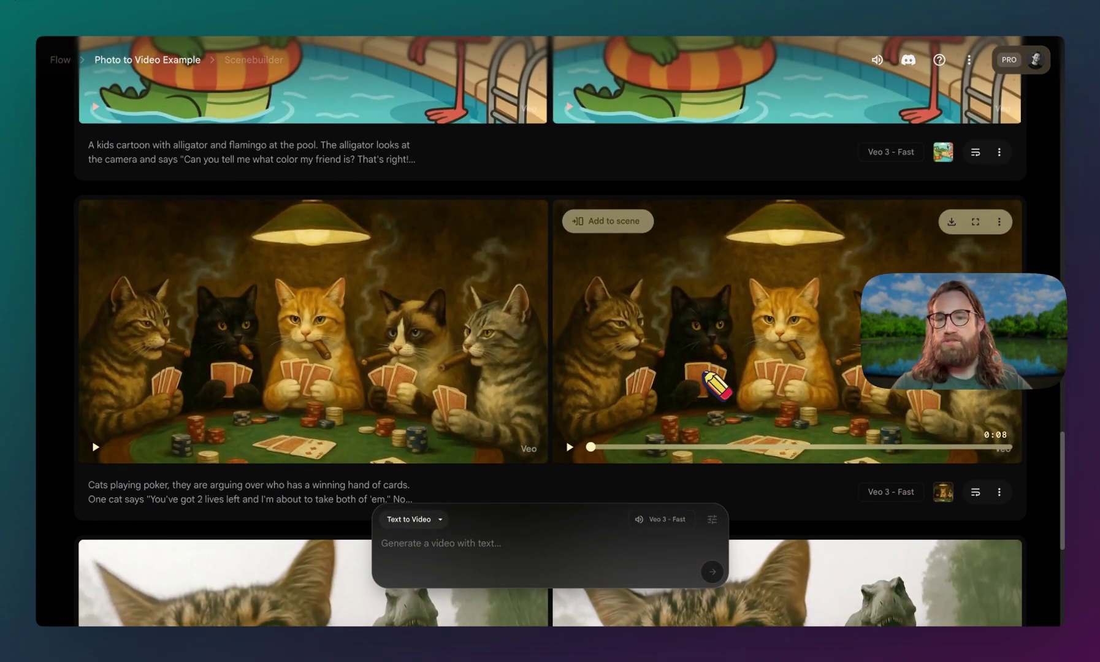
scroll(718, 386, "up", 10)
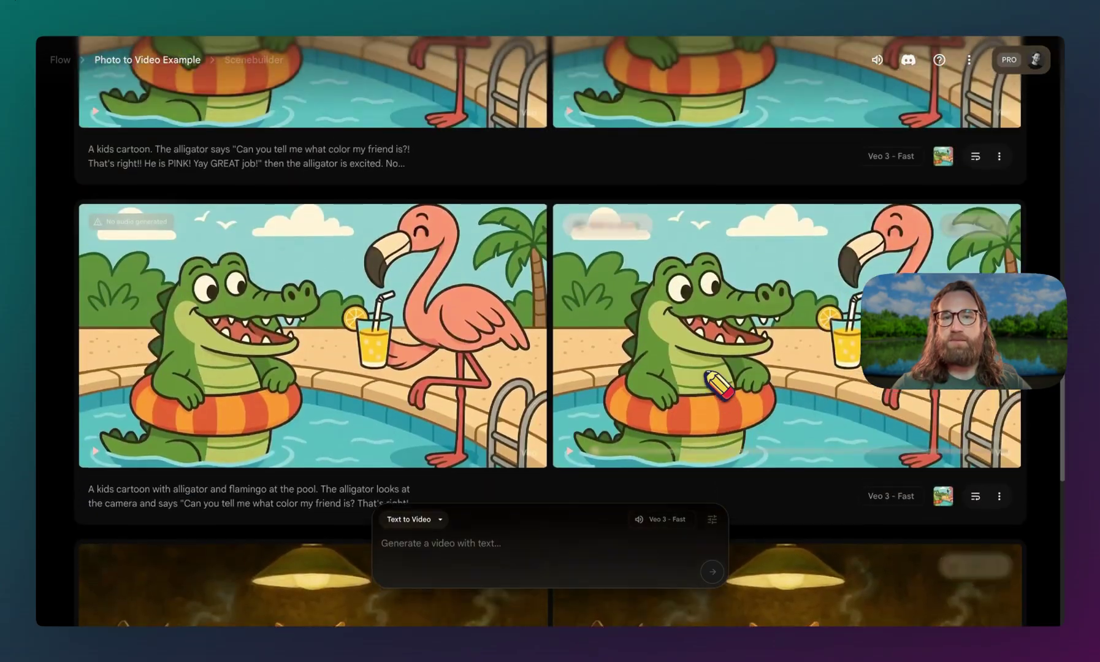
scroll(722, 382, "down", 3)
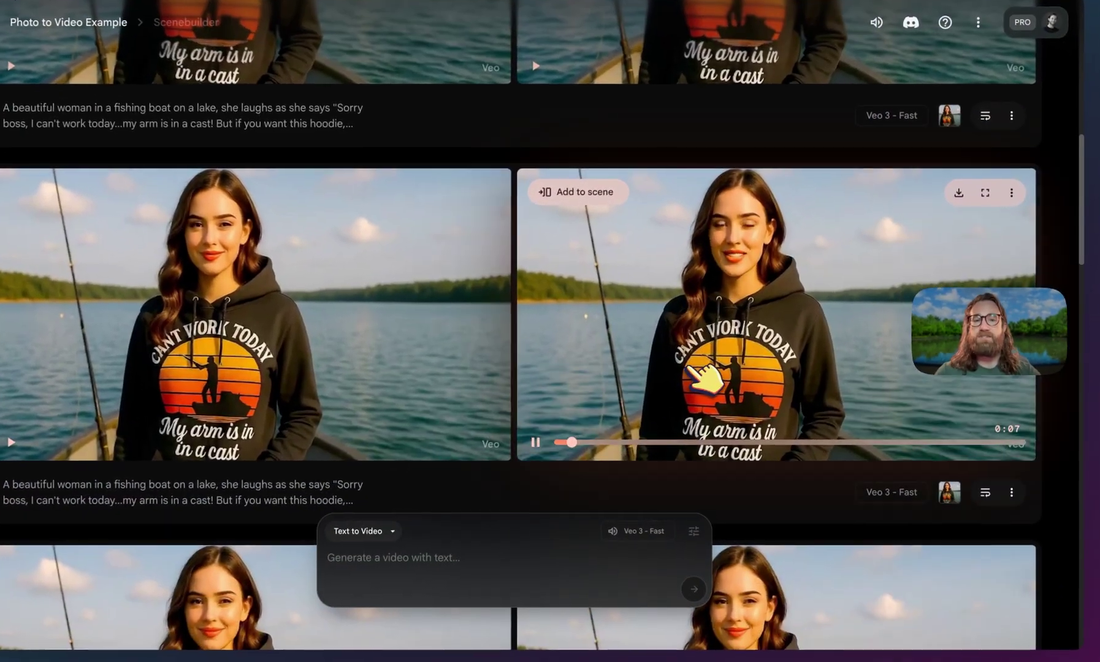
left_click(716, 363)
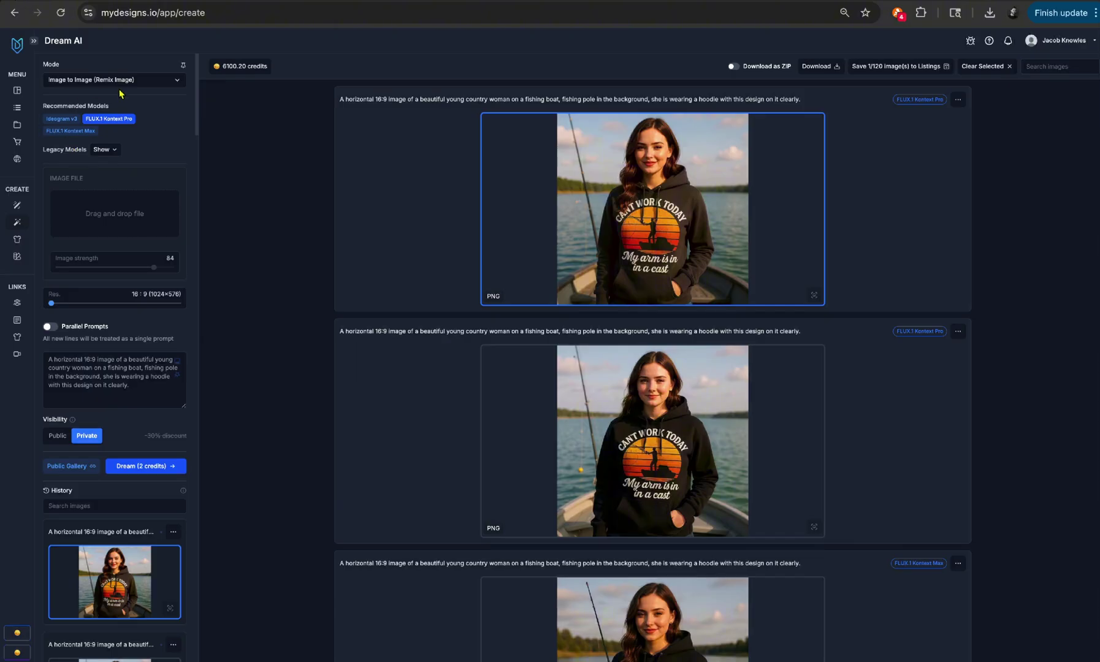
Switch image generation to the Ideogram v3 and FLUX.1 Kontext Max models.
left_click(125, 82)
left_click(99, 114)
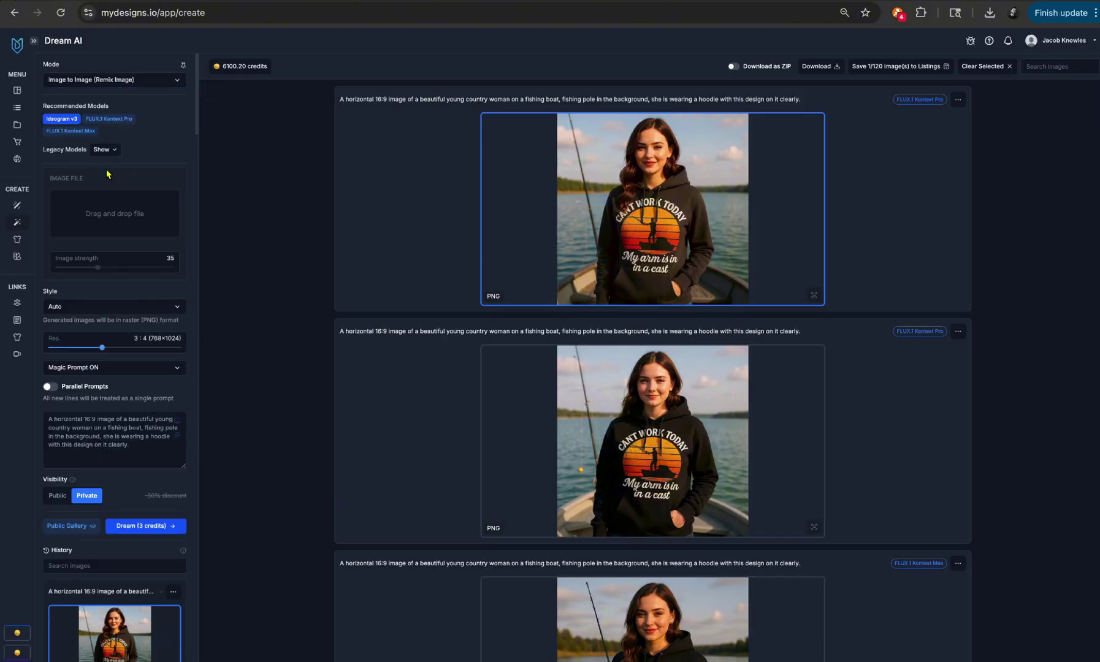
left_click(67, 131)
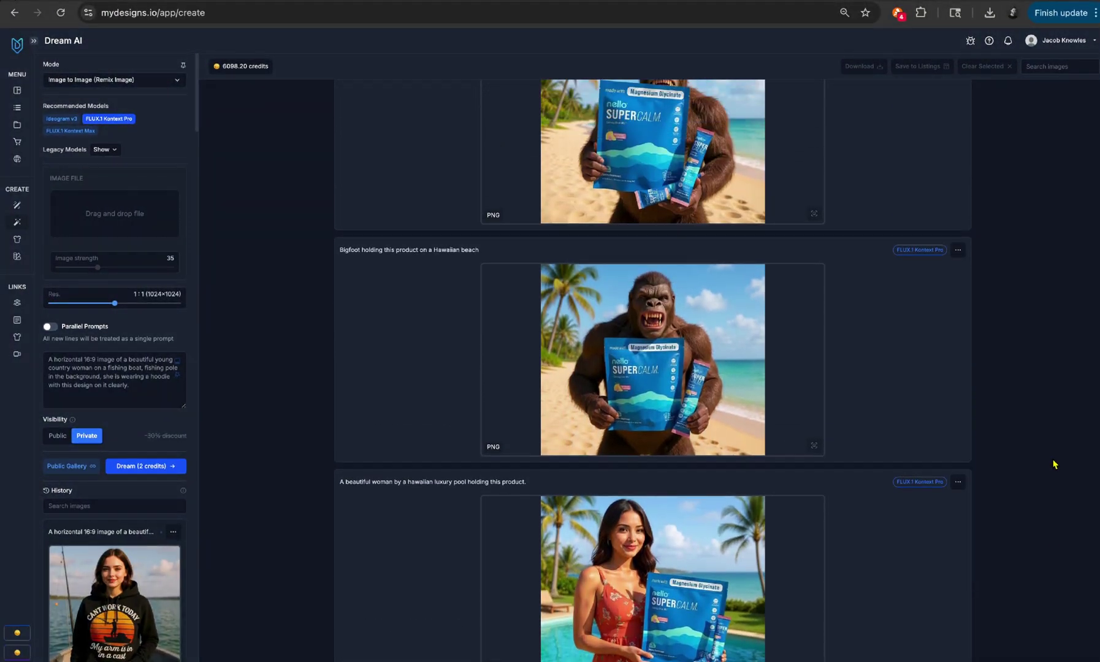
Scroll down and play the cats-playing-poker video.
scroll(1053, 464, "down", 15)
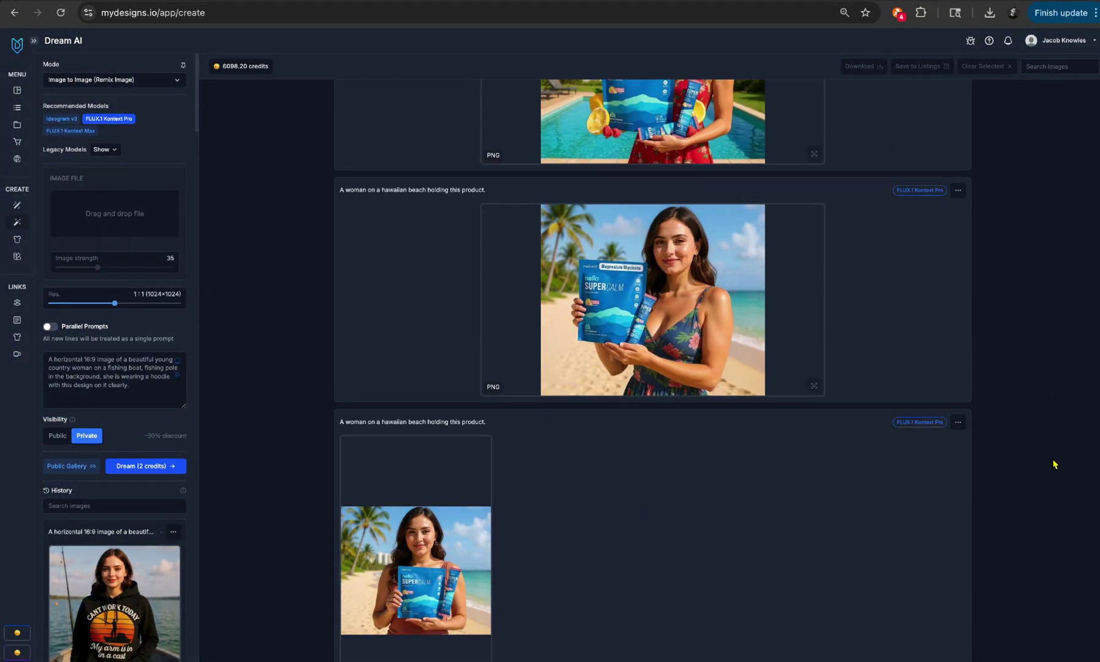
scroll(1053, 464, "down", 3)
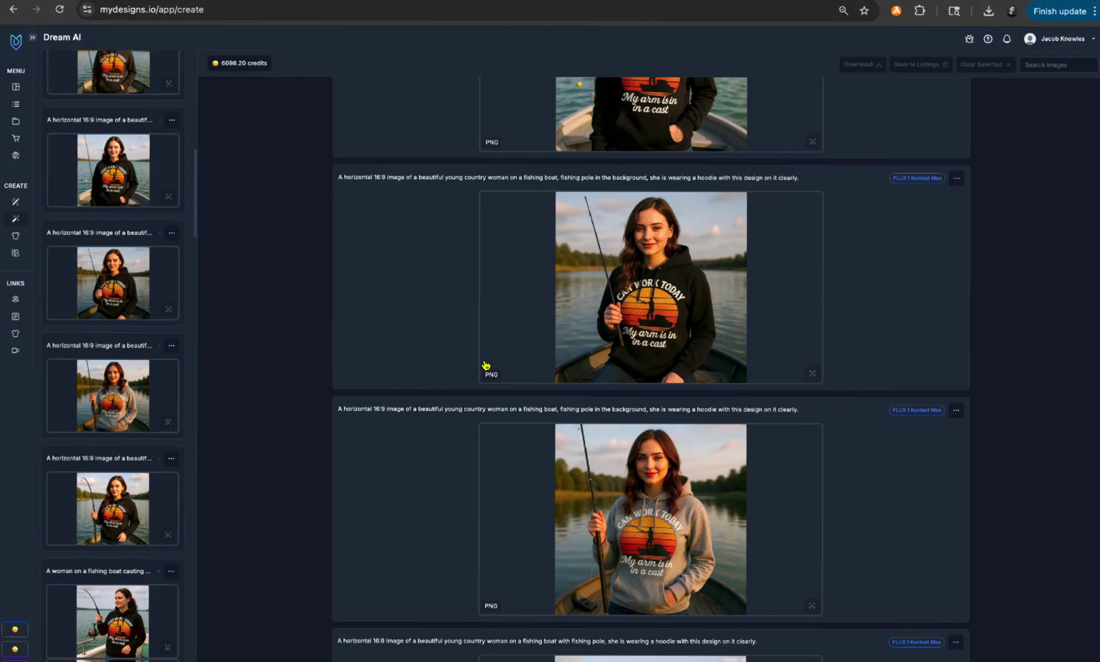
scroll(488, 368, "down", 3)
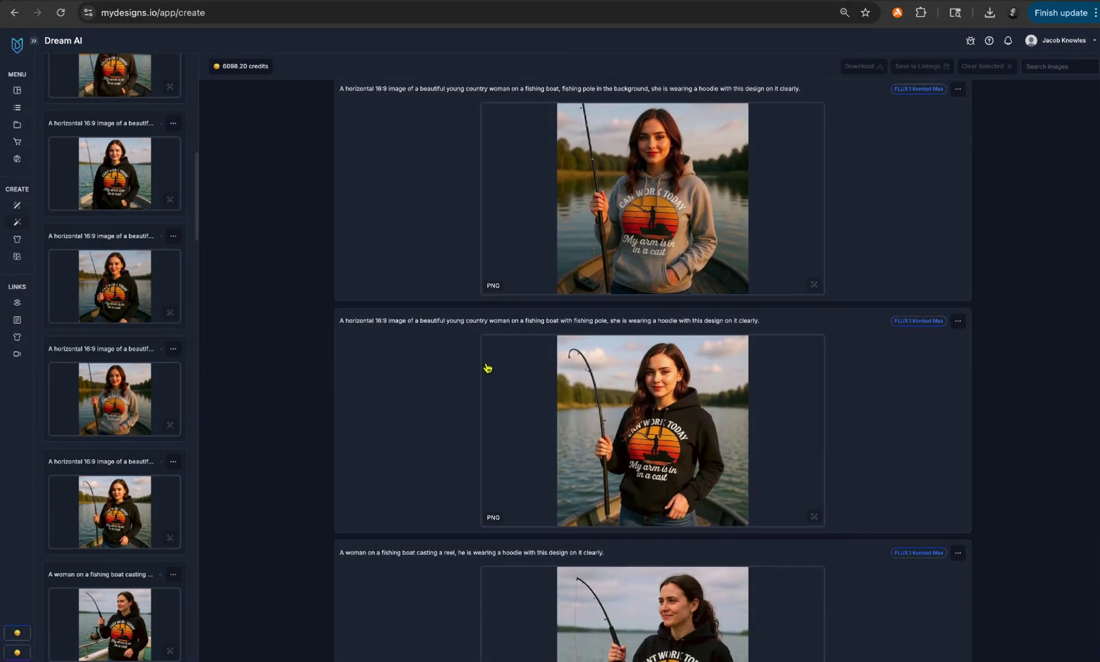
scroll(488, 368, "down", 6)
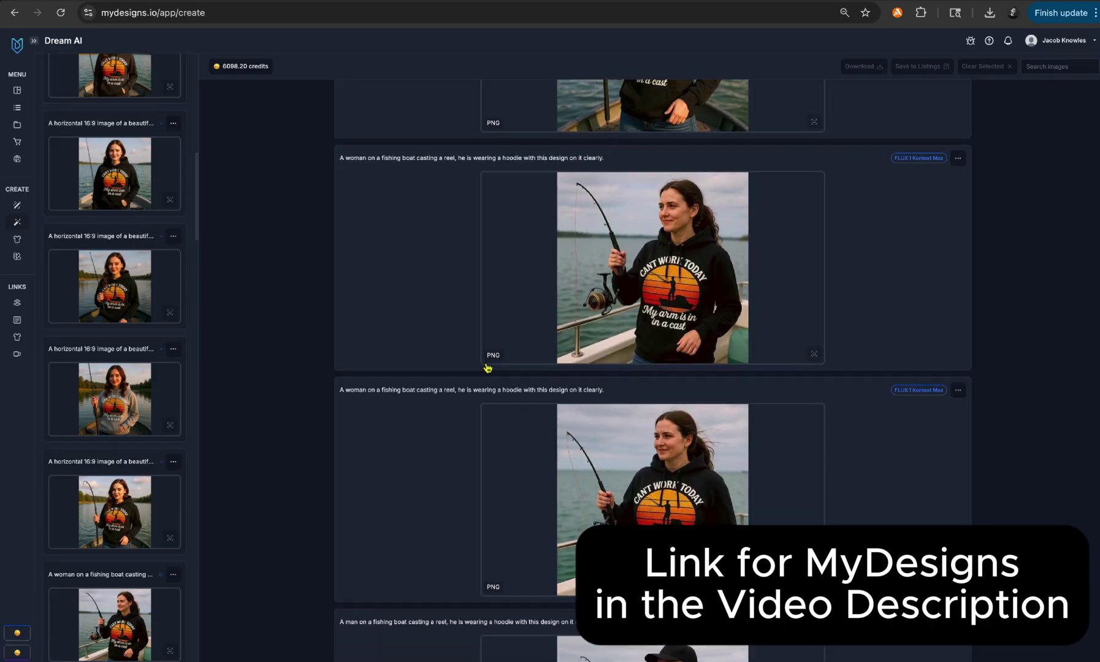
scroll(488, 368, "down", 5)
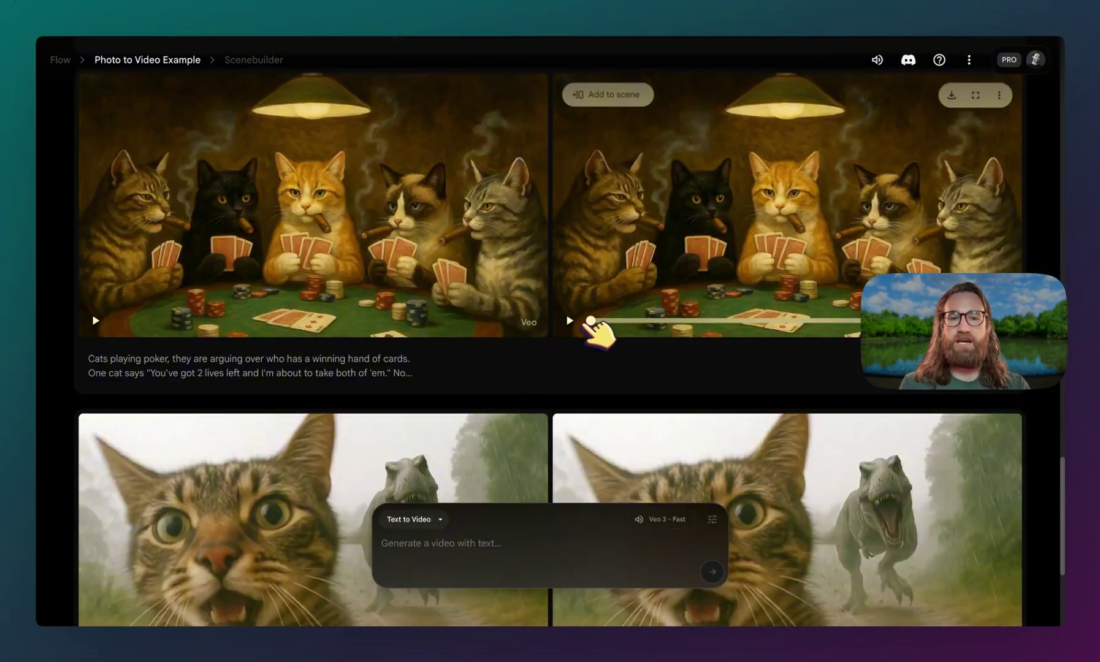
left_click(589, 318)
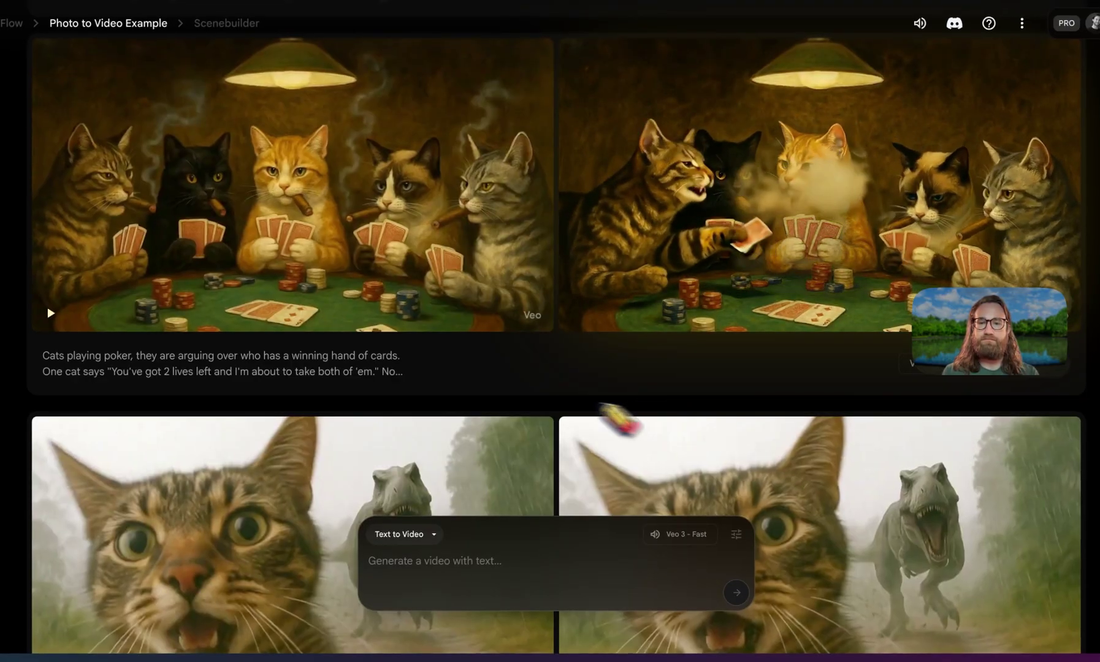
mouse_move(379, 363)
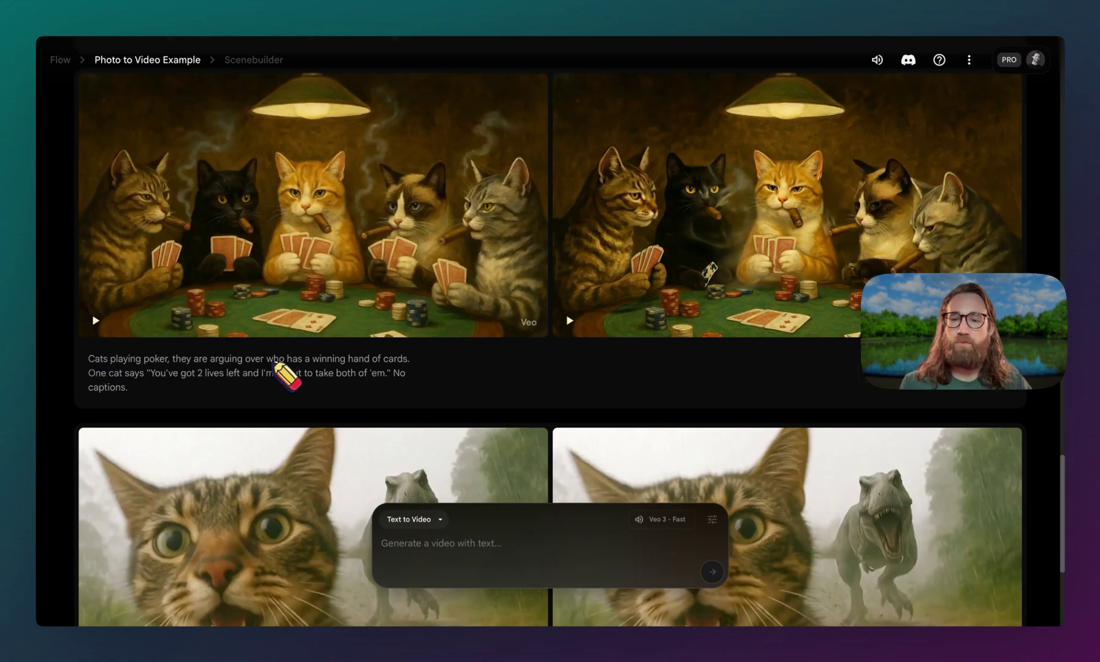
Play the alligator-and-flamingo clips and move on to the Jul 09 - 1308 beach clips.
scroll(586, 383, "up", 10)
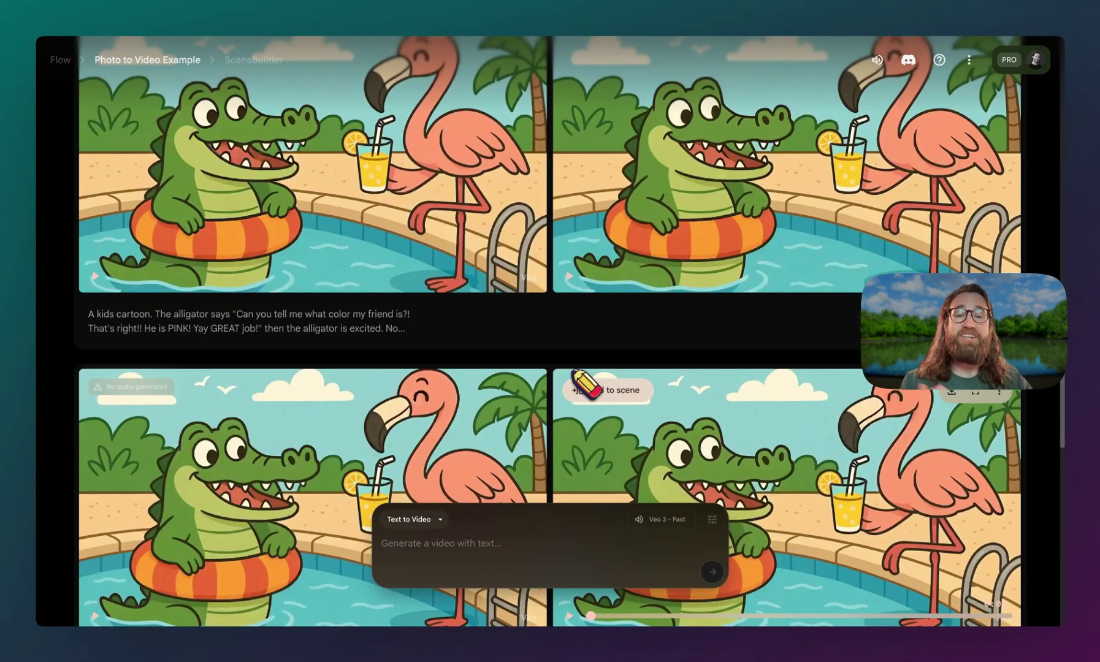
scroll(586, 384, "down", 5)
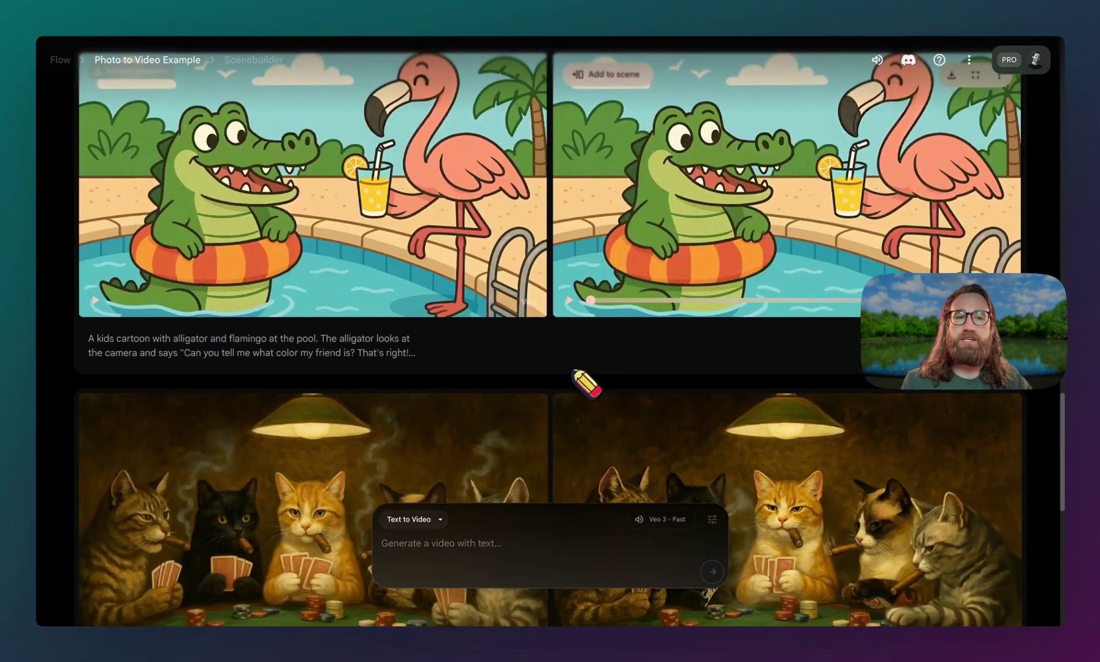
scroll(585, 383, "up", 3)
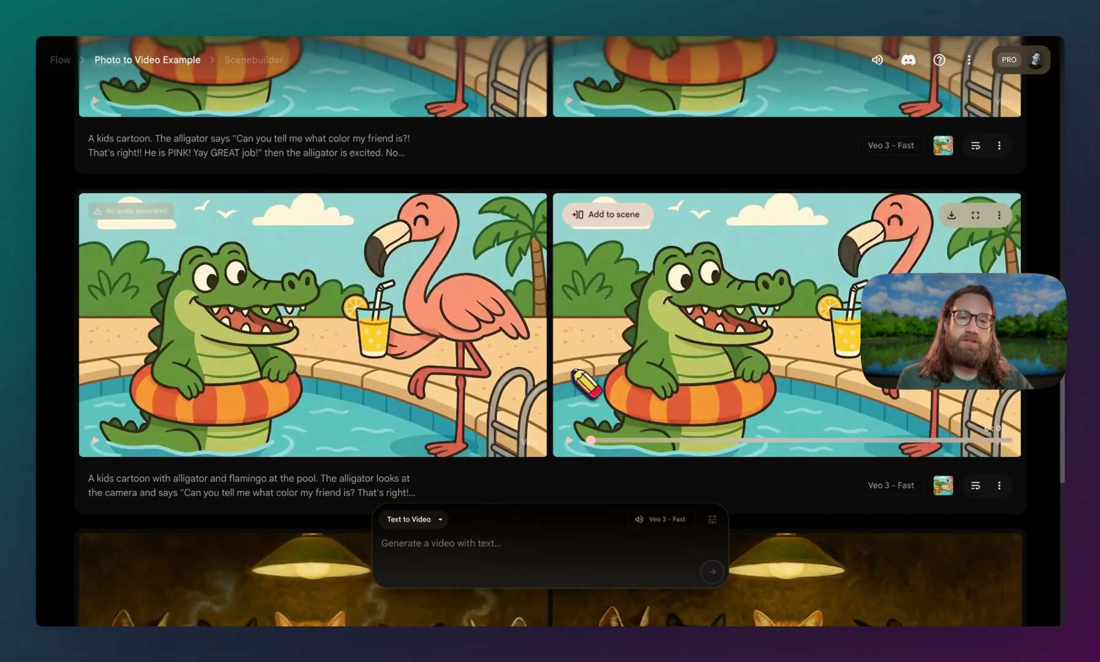
scroll(586, 383, "up", 5)
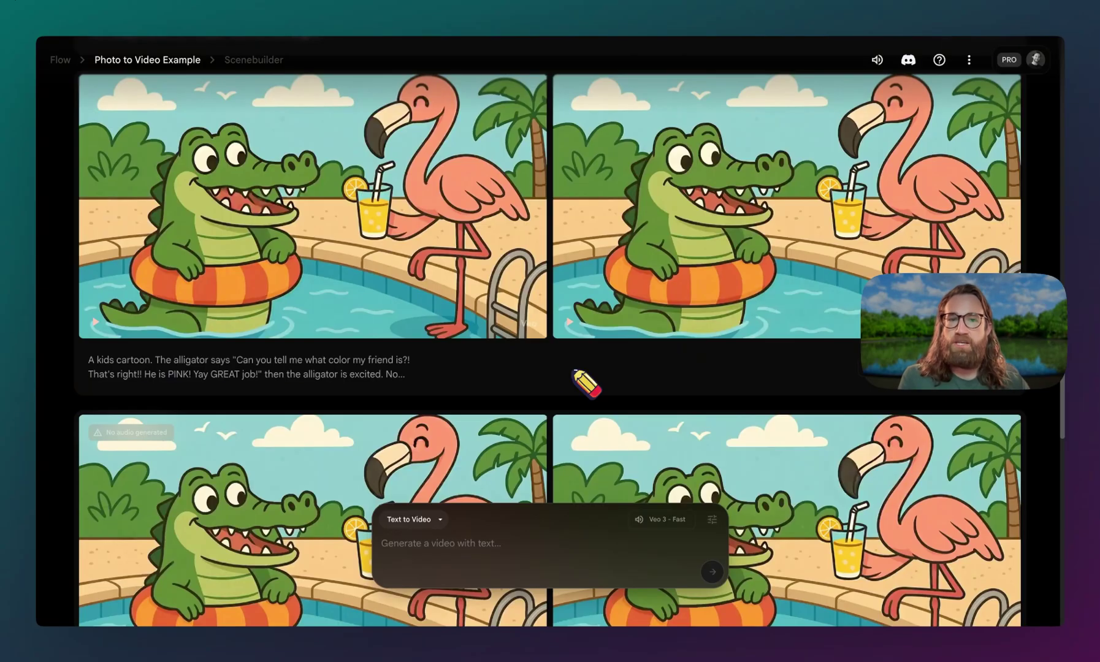
scroll(585, 383, "up", 1)
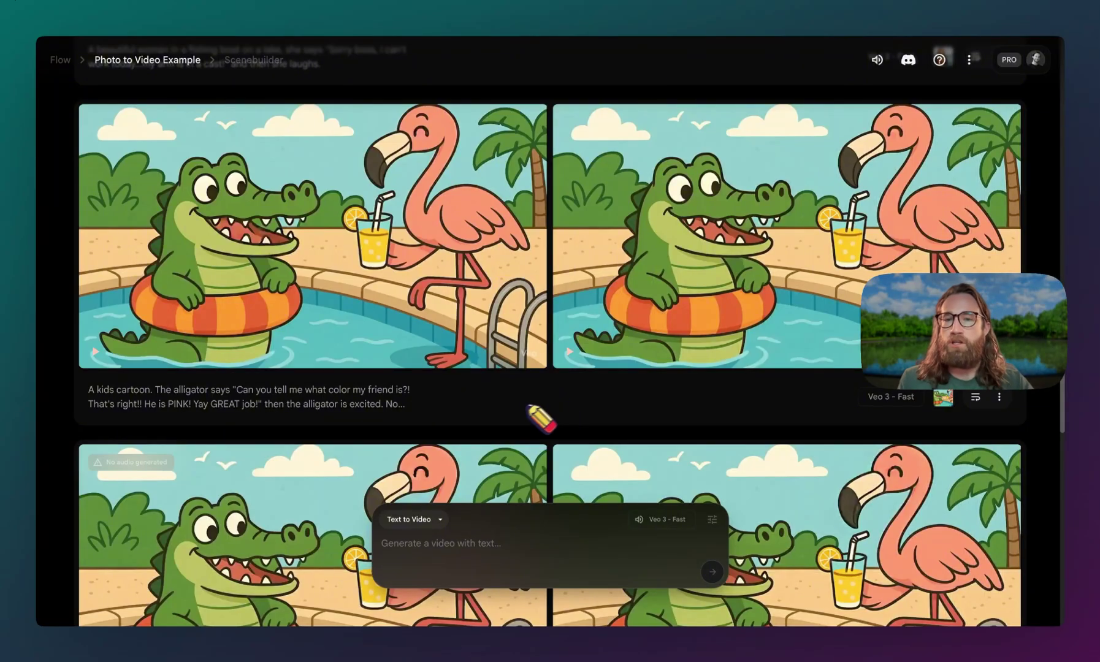
mouse_move(500, 349)
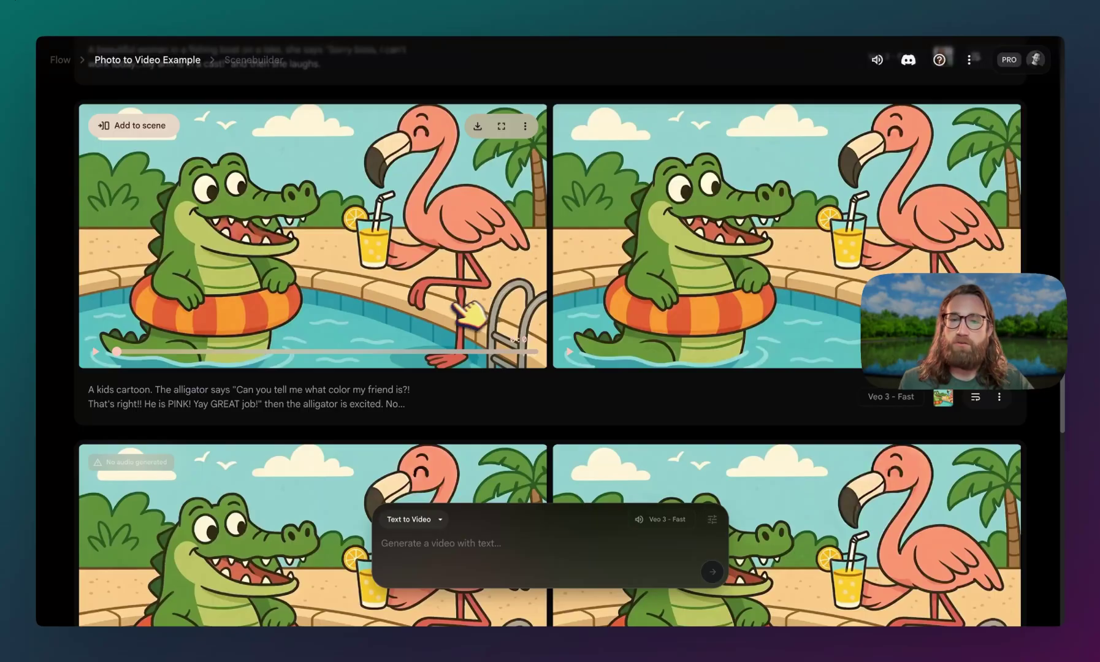
mouse_move(641, 301)
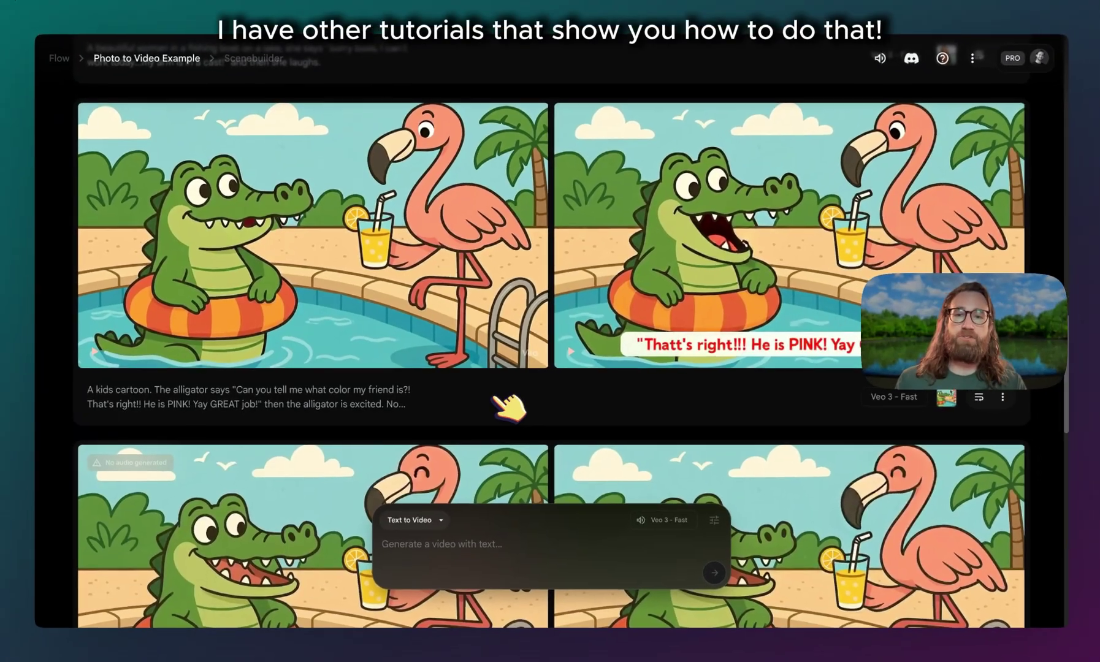
scroll(509, 406, "up", 2)
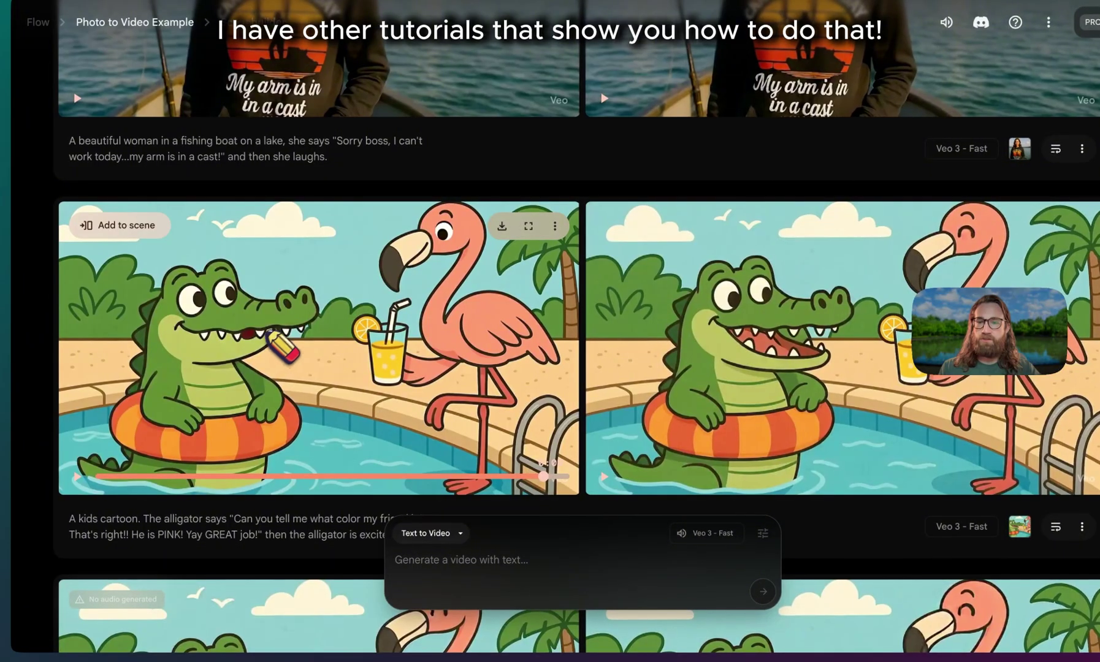
scroll(269, 331, "down", 1)
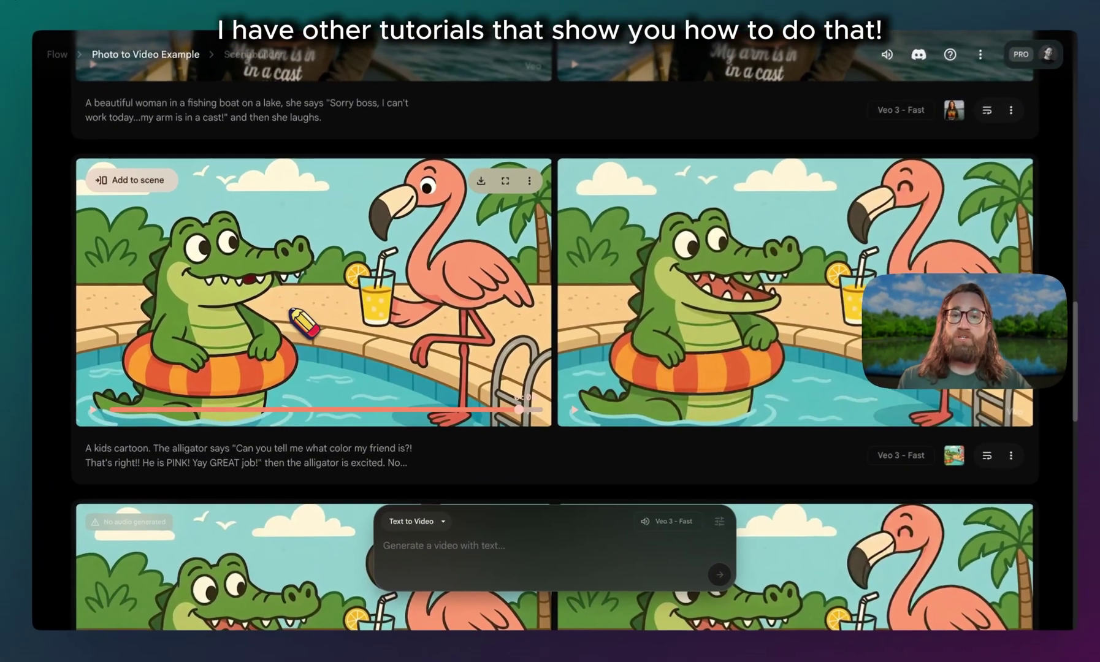
scroll(303, 322, "down", 1)
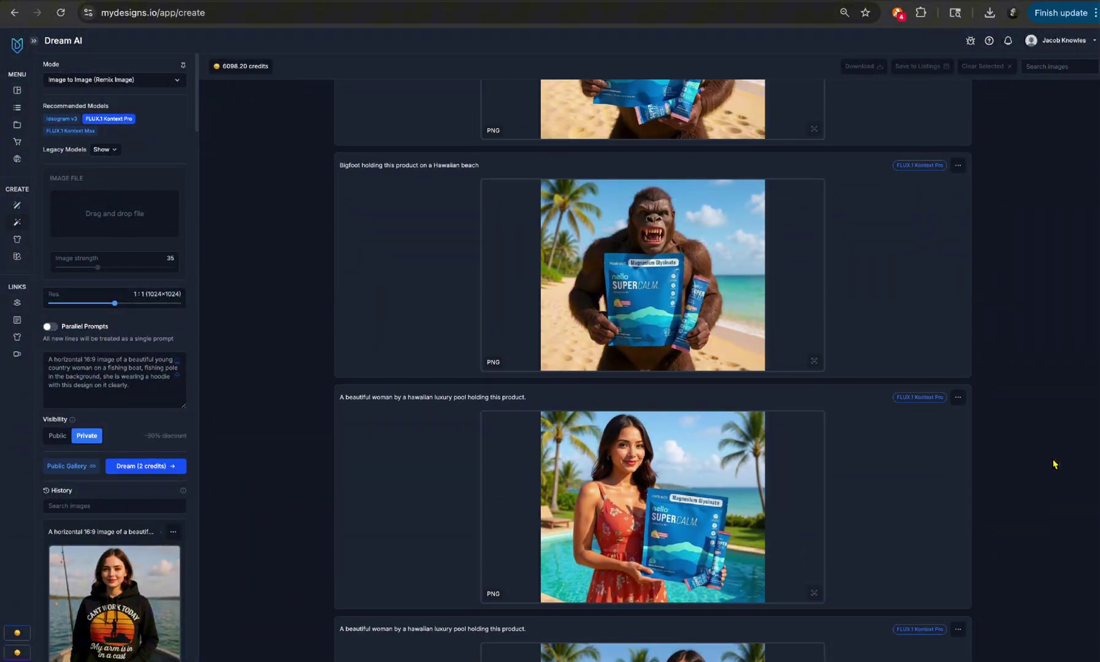
scroll(1054, 464, "up", 2)
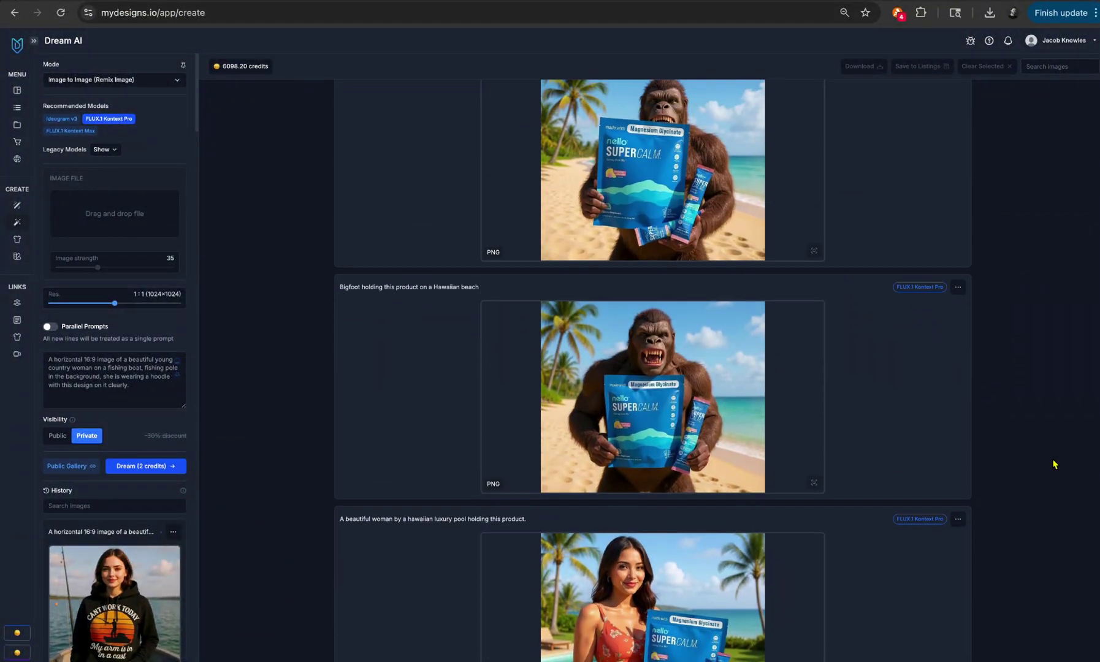
scroll(1054, 464, "down", 8)
scroll(1054, 464, "down", 10)
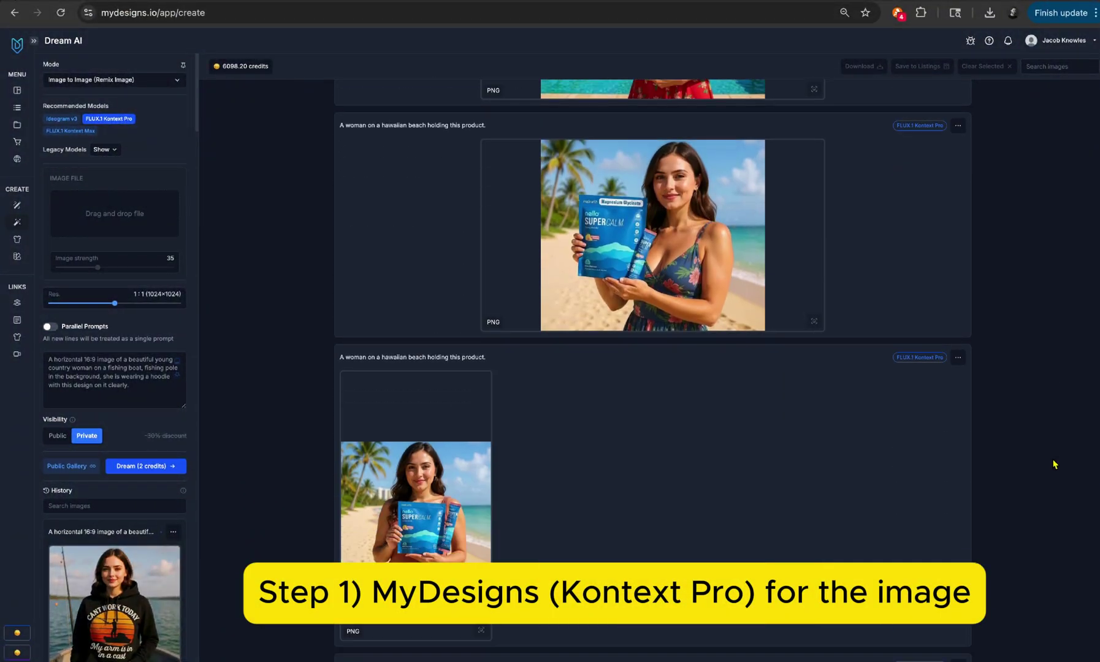
scroll(1054, 464, "down", 3)
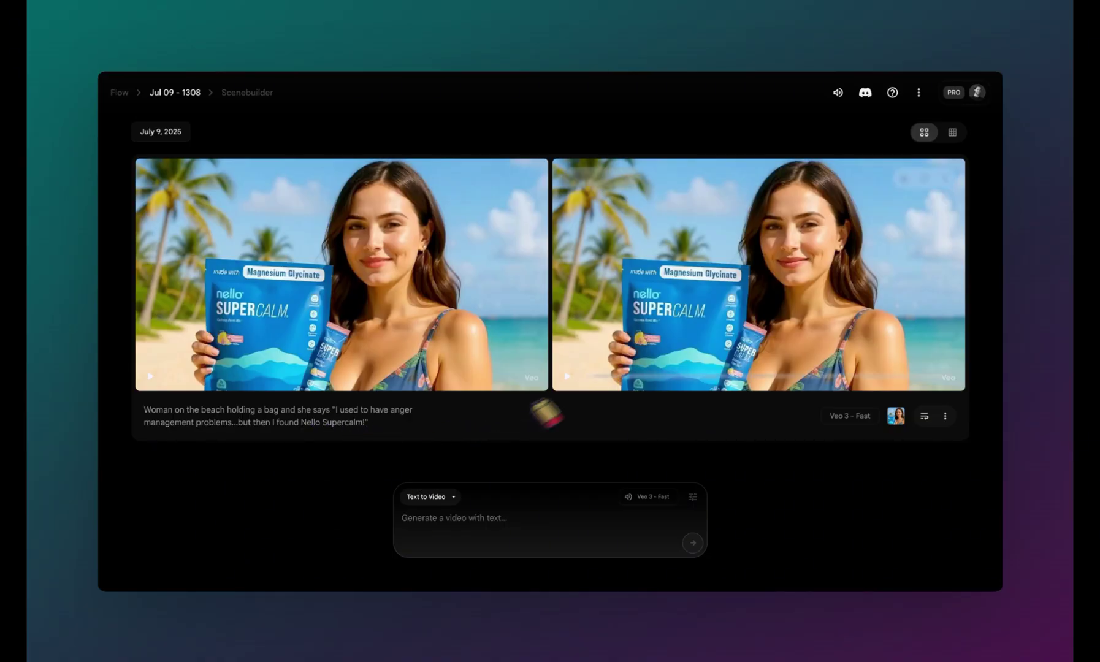
mouse_move(691, 314)
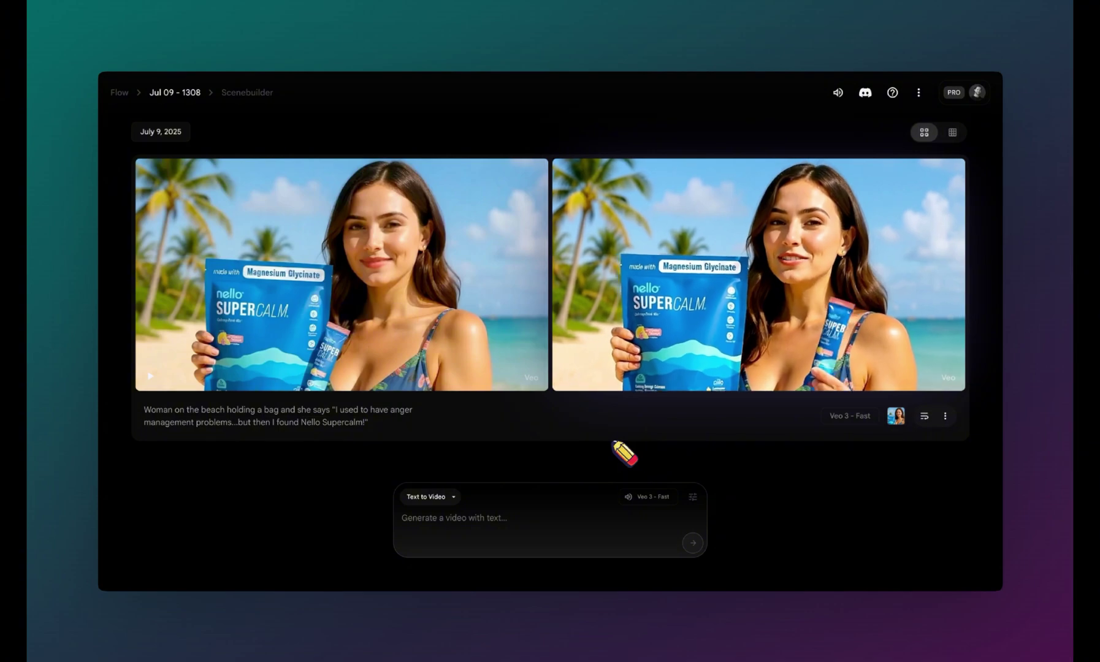
mouse_move(596, 386)
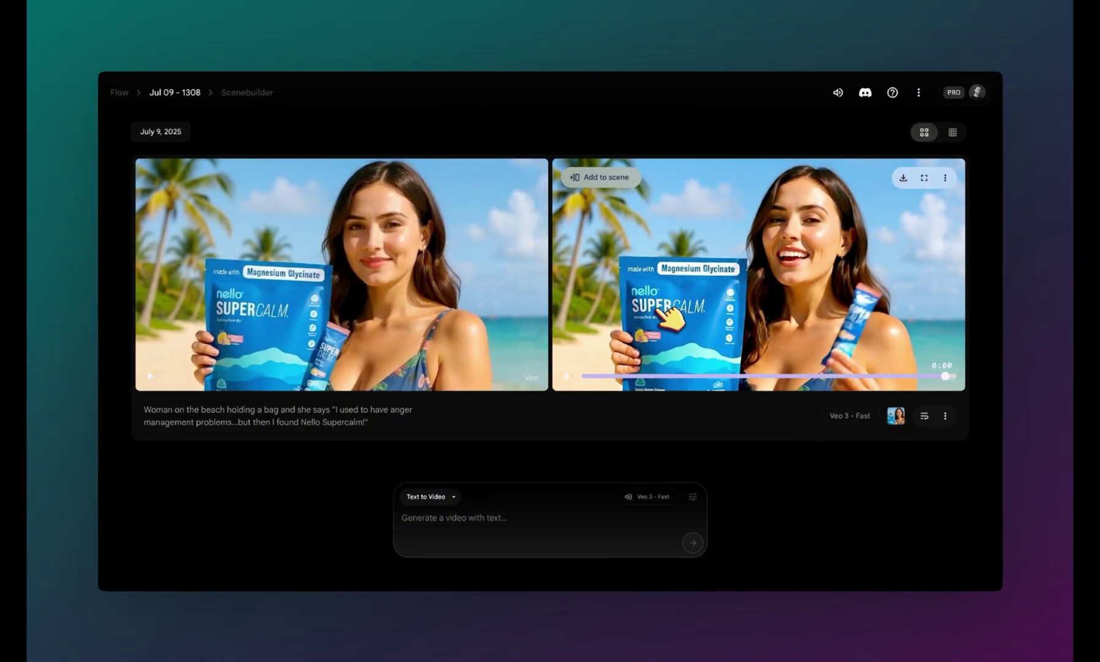
mouse_move(304, 344)
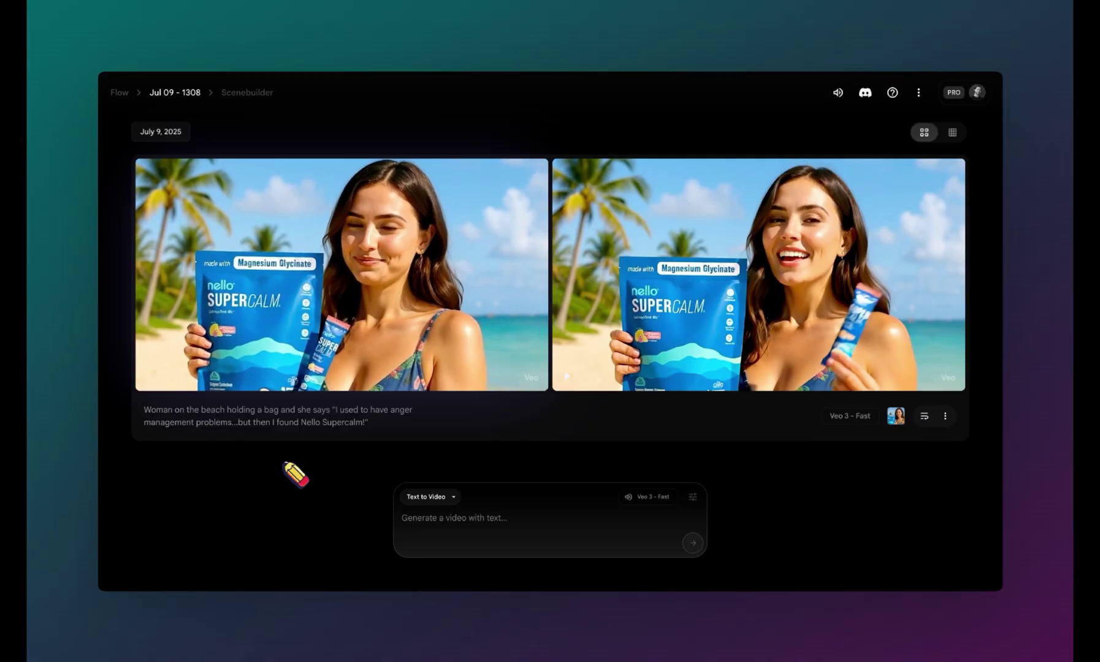
mouse_move(164, 385)
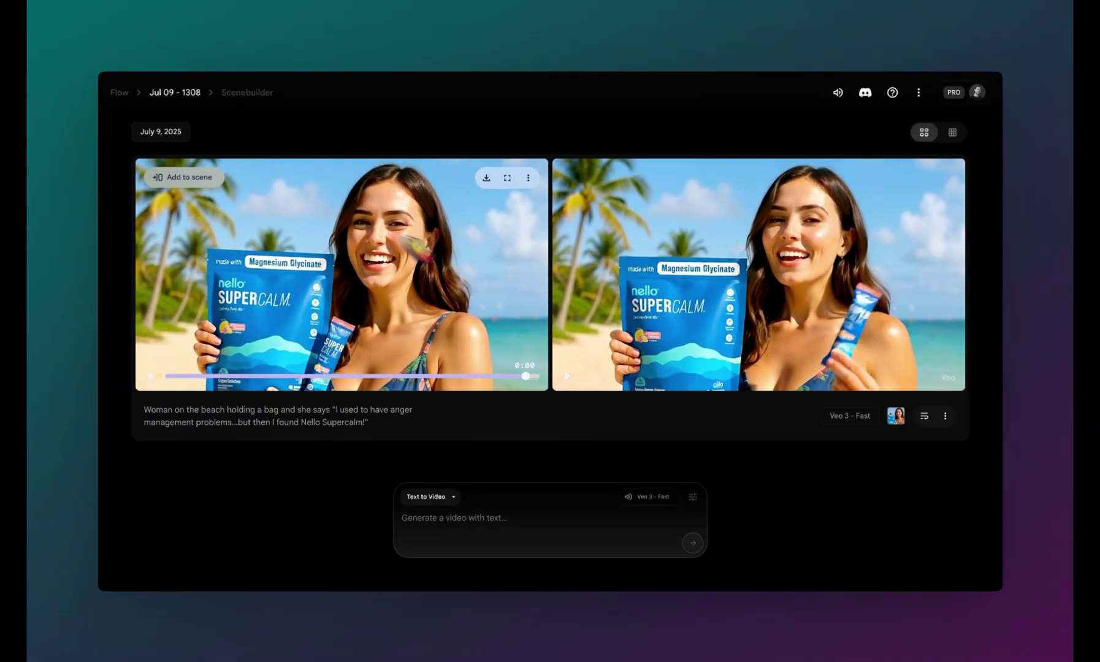
mouse_move(714, 297)
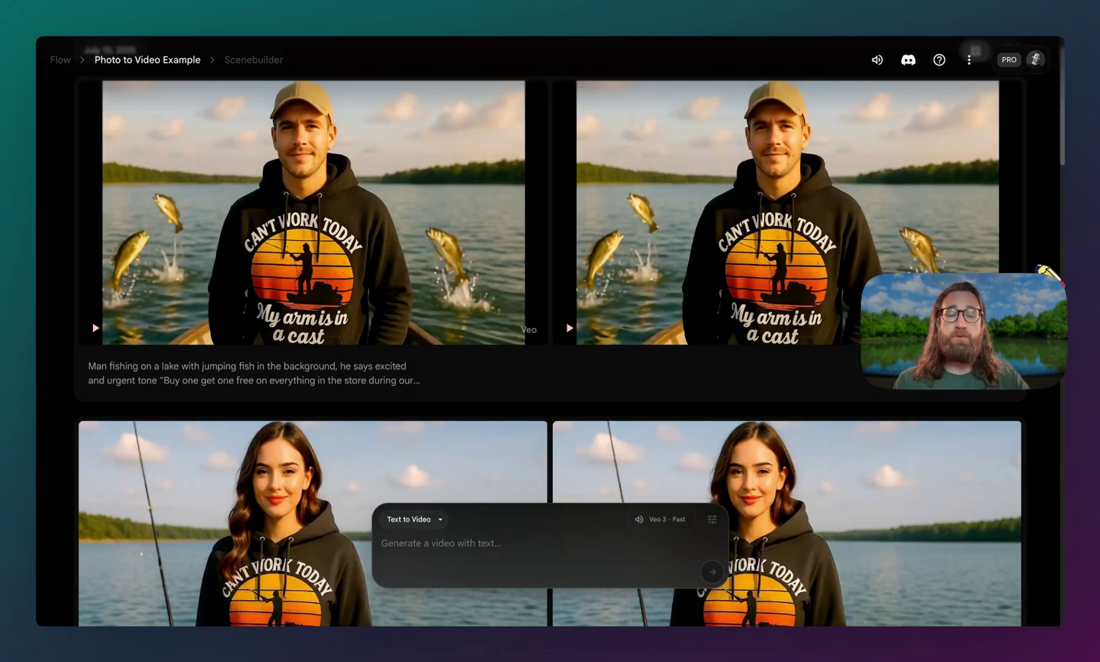
Scroll past the fishing-boat hoodie clips to the alligator cartoon row.
scroll(550, 331, "down", 3)
scroll(846, 354, "down", 10)
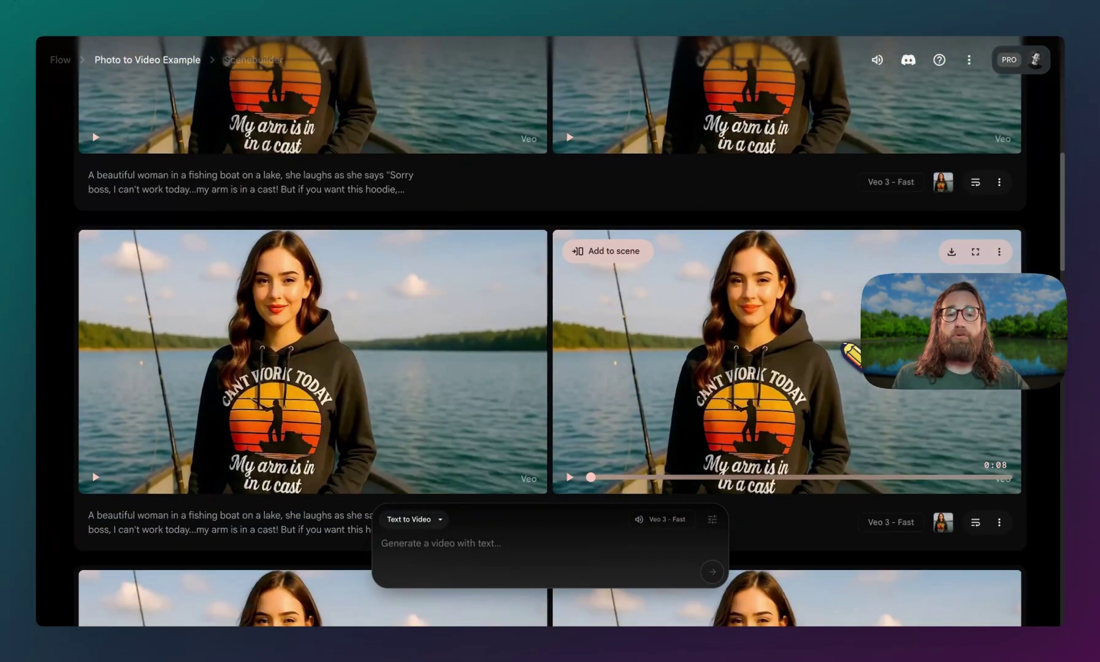
scroll(822, 363, "down", 5)
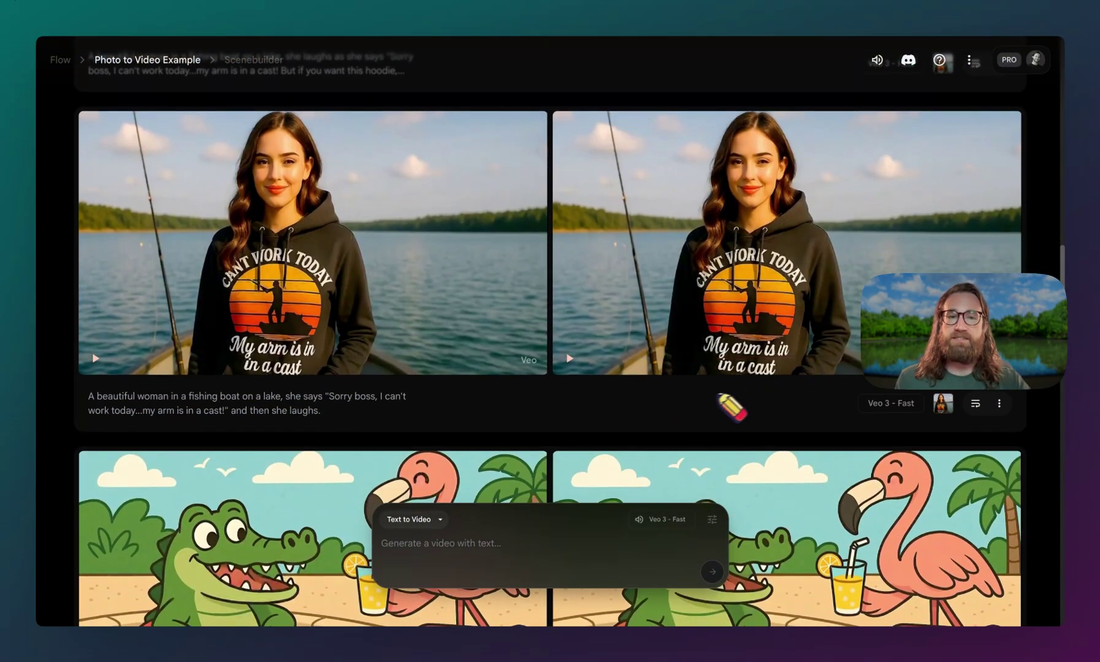
mouse_move(764, 301)
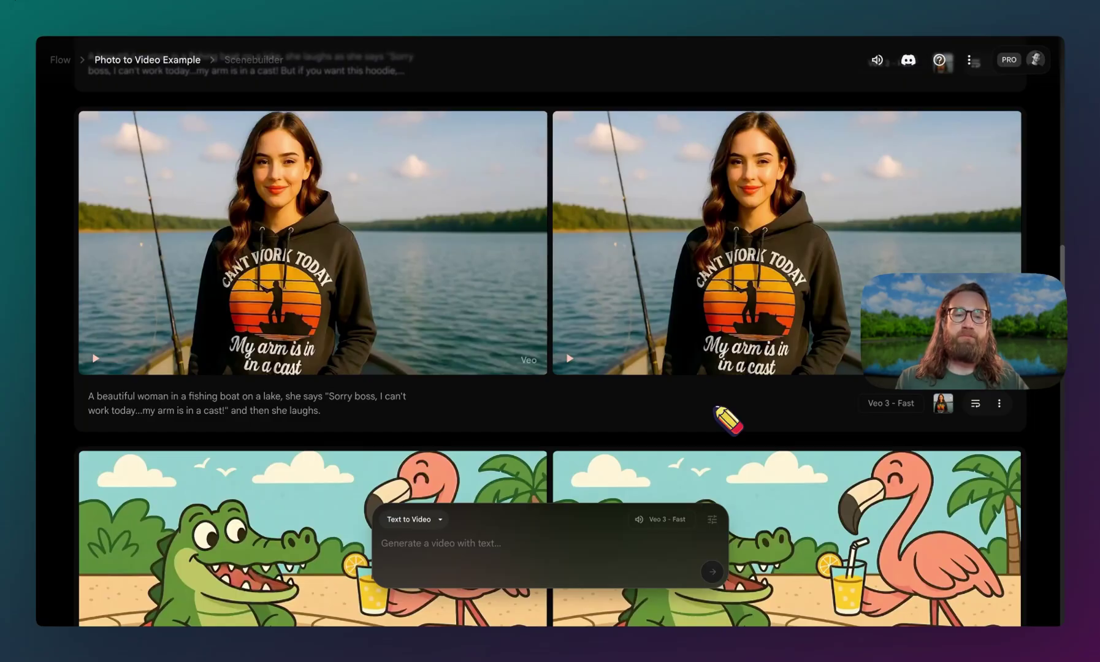
scroll(718, 430, "down", 4)
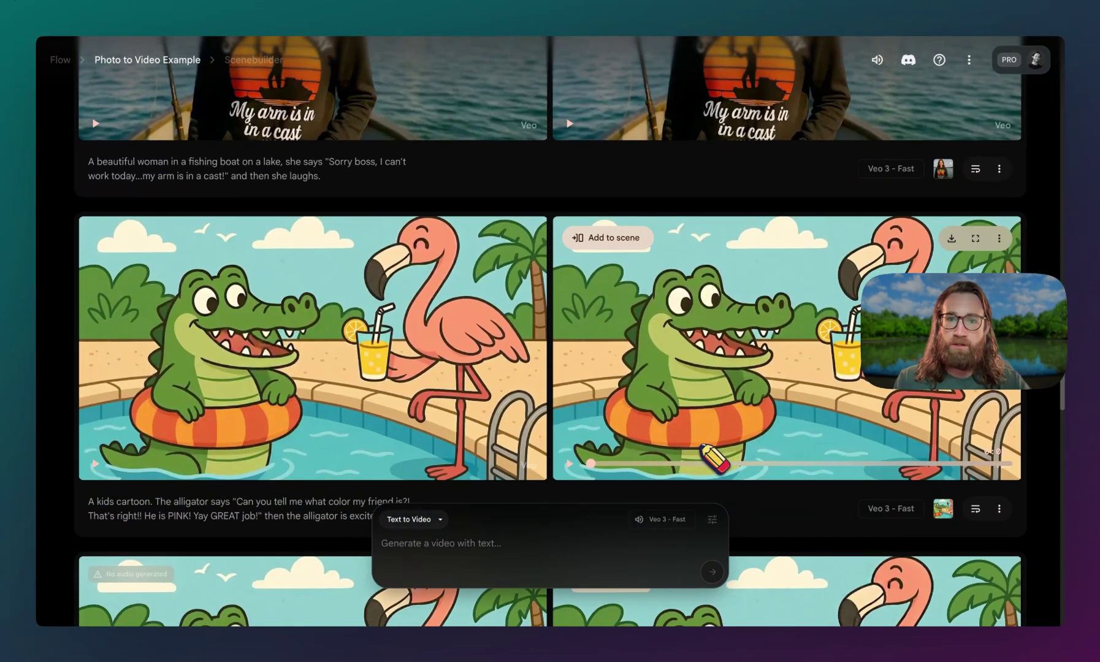
scroll(675, 479, "up", 2)
Change the prompt's generation mode from Text to Video to Frames to Video.
left_click(463, 555)
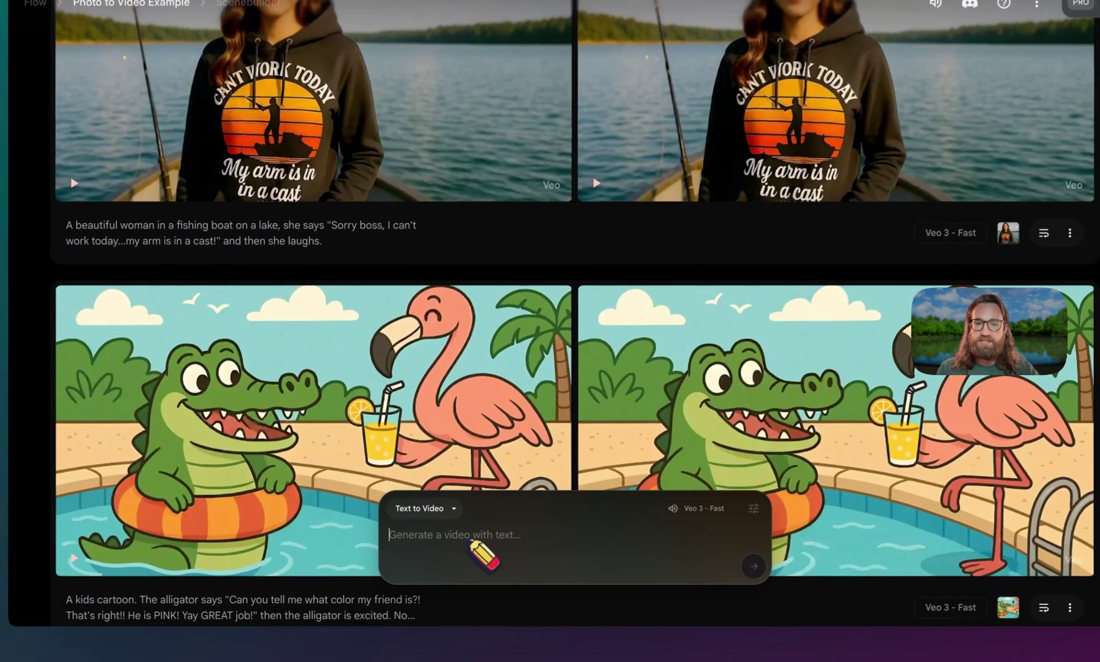
left_click(451, 509)
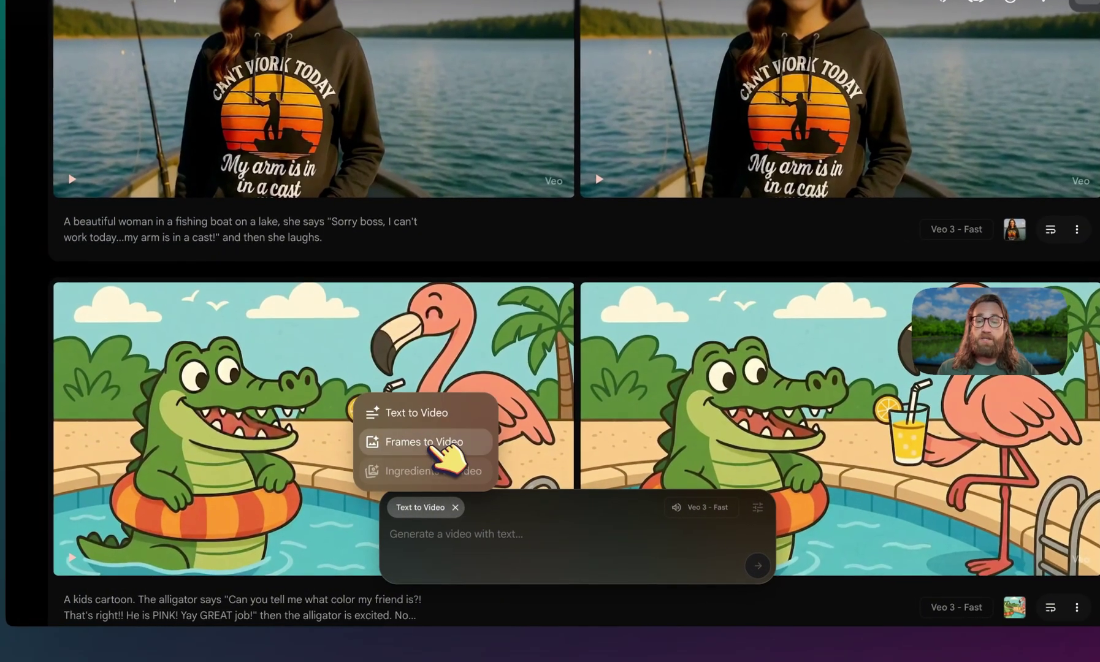
left_click(435, 446)
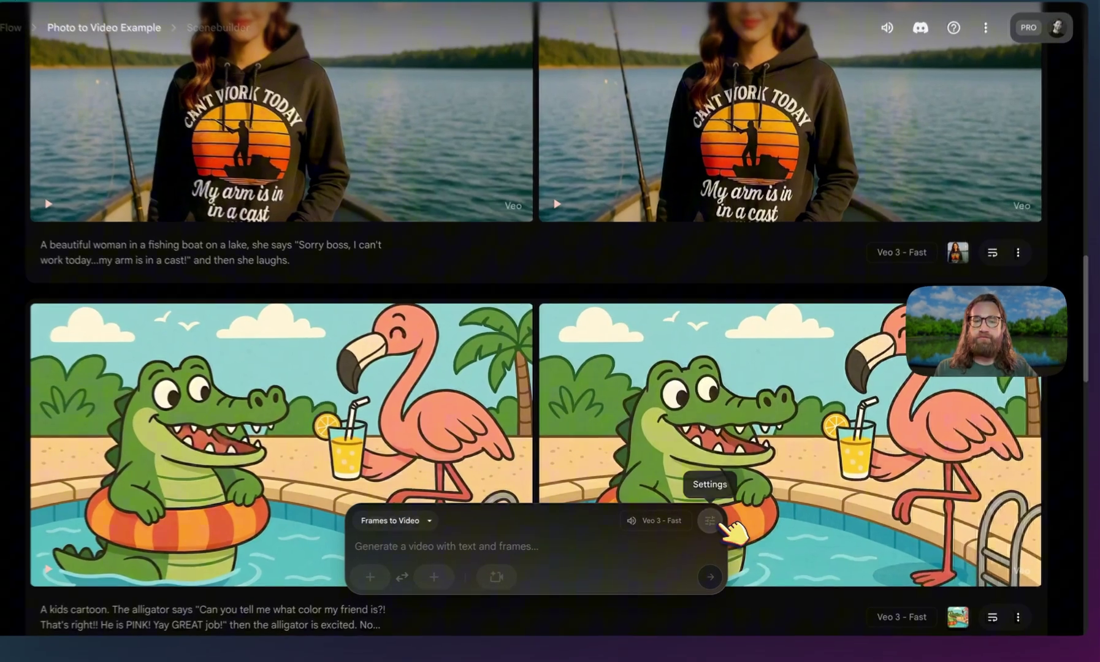
Check the model list in settings and keep Veo 3 - Fast.
left_click(712, 519)
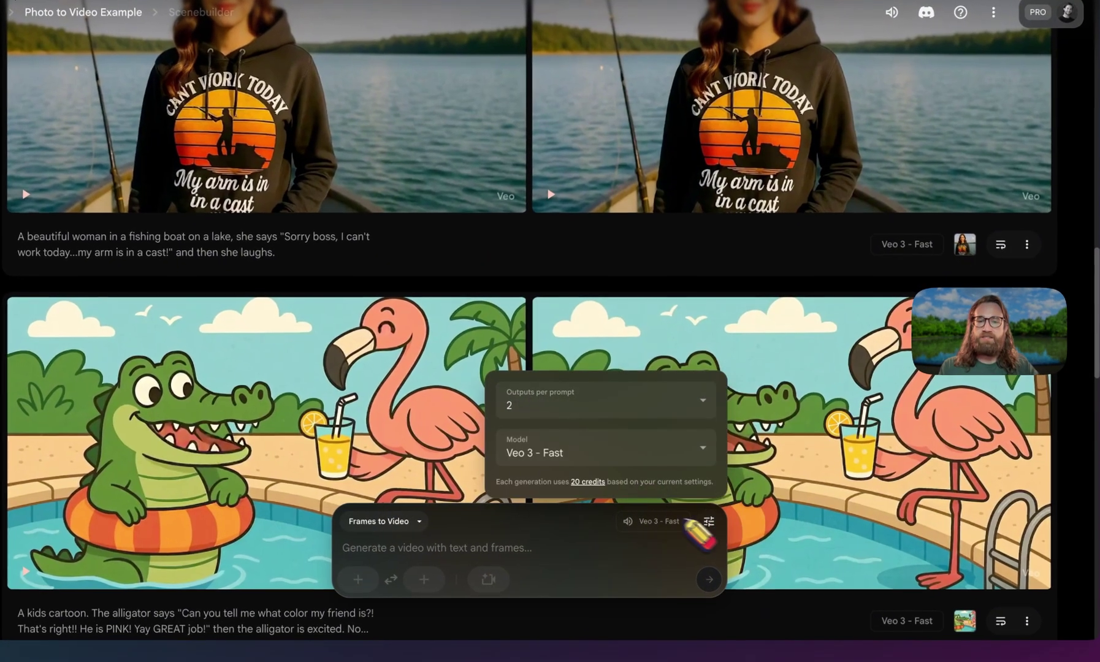
left_click(591, 461)
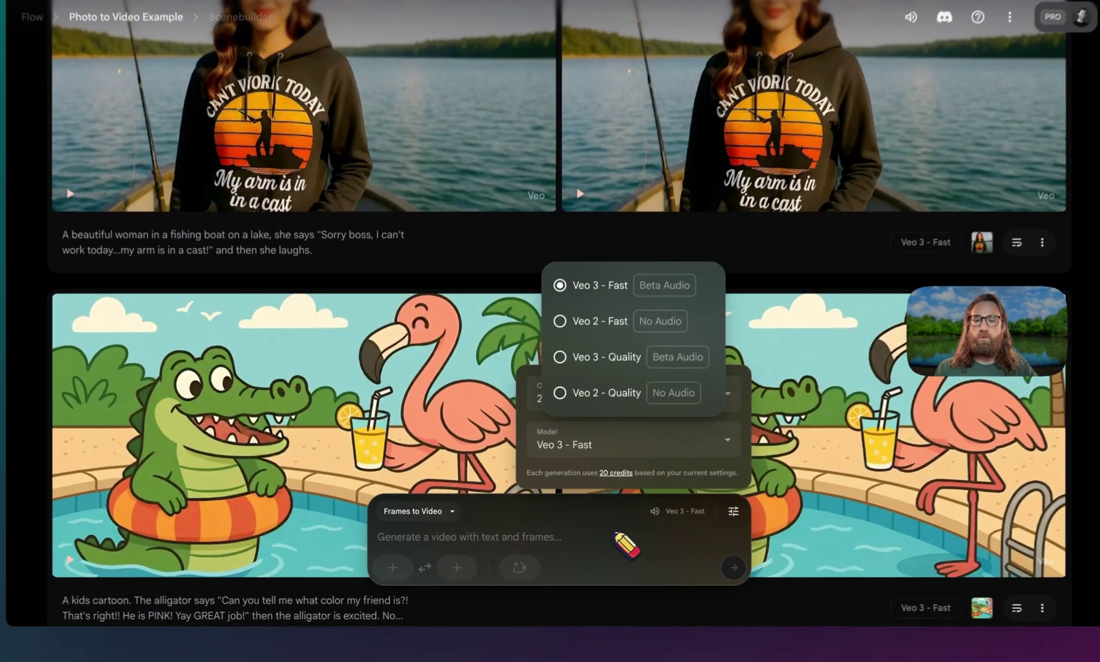
left_click(616, 535)
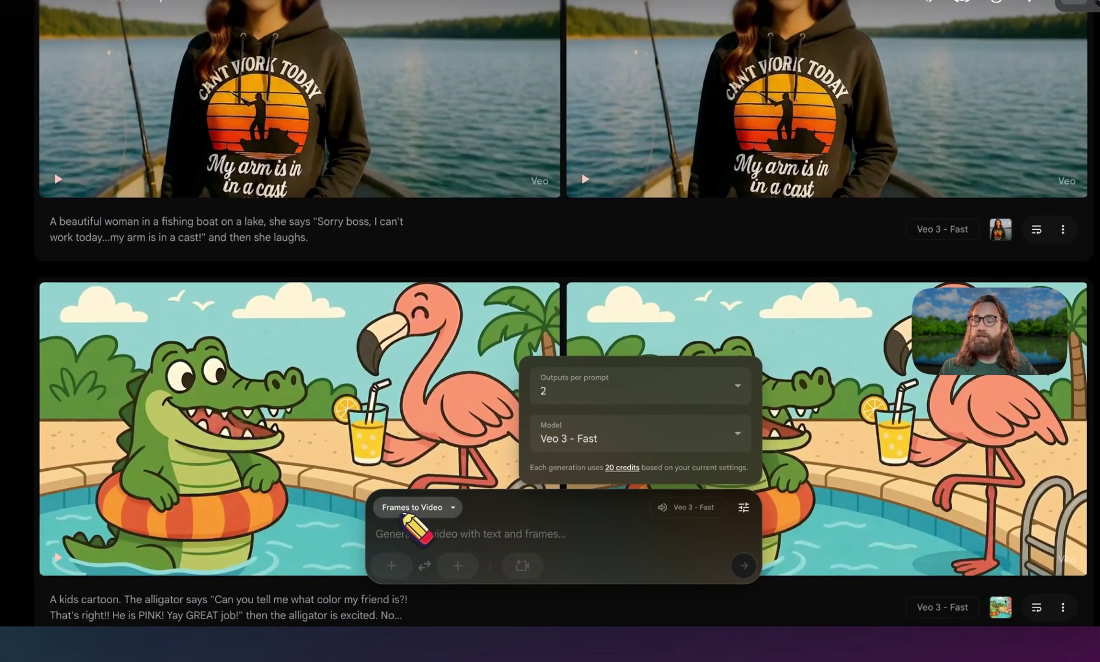
left_click(415, 533)
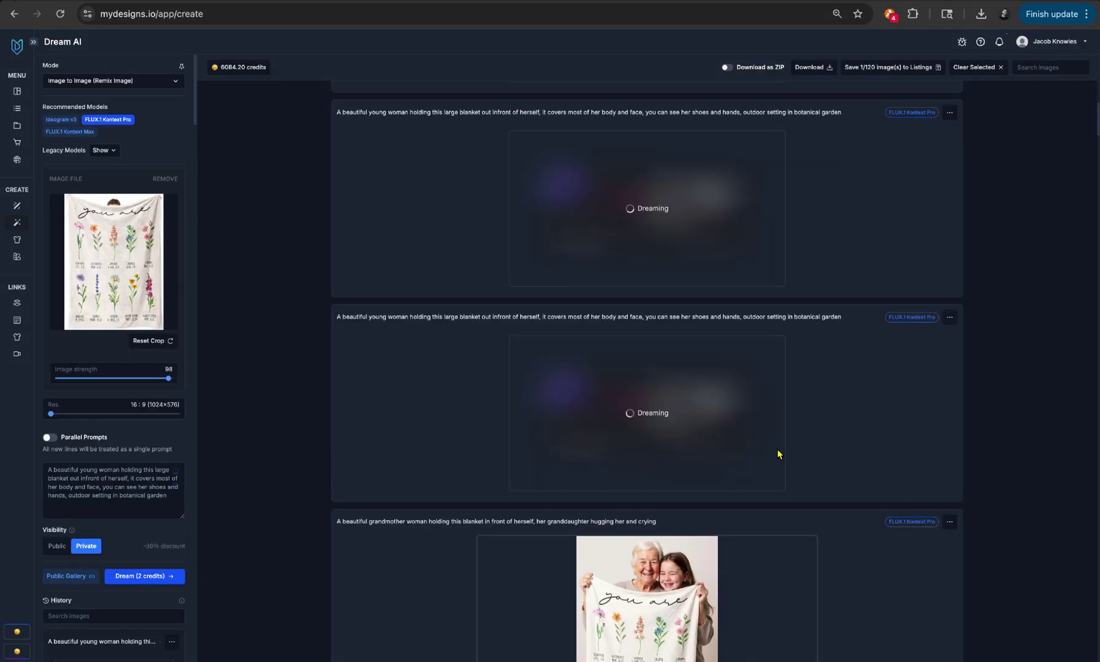
Zoom the browser in twice and scroll to the finished floral 'you are' blanket image.
scroll(797, 429, "down", 1)
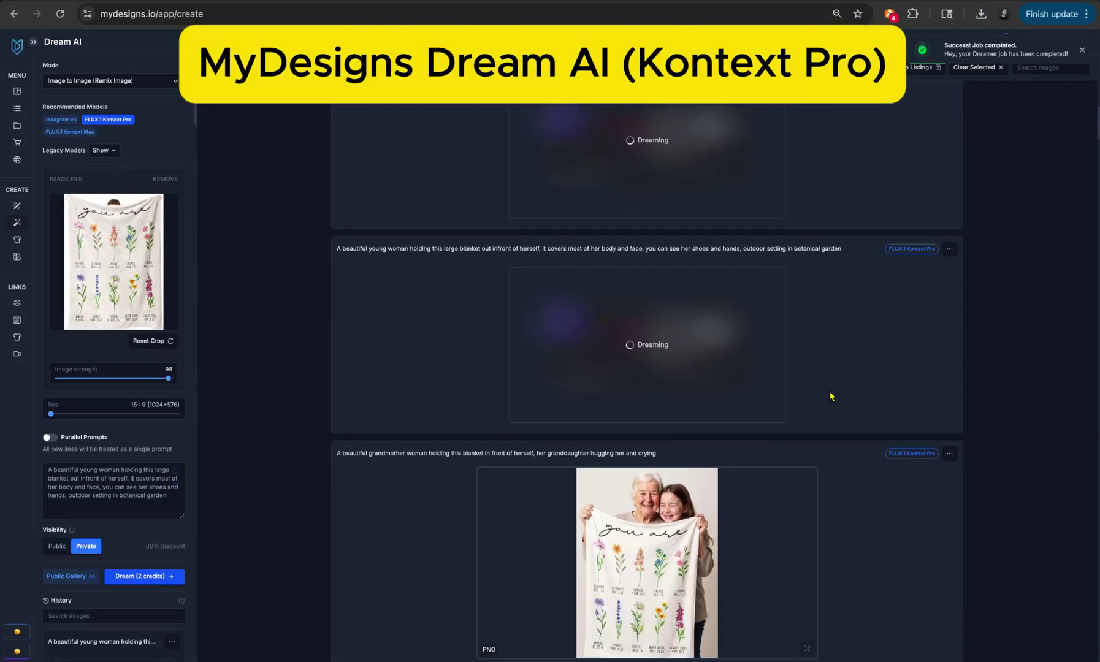
key("super+equal")
key("super+equal")
key("super+equal")
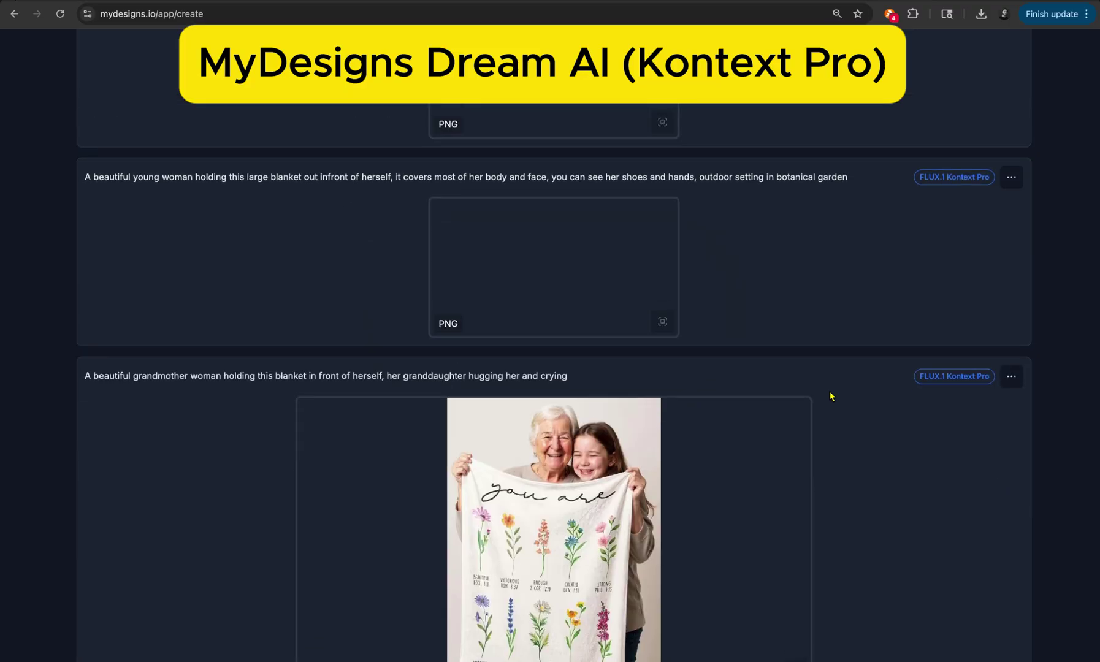
scroll(771, 428, "down", 2)
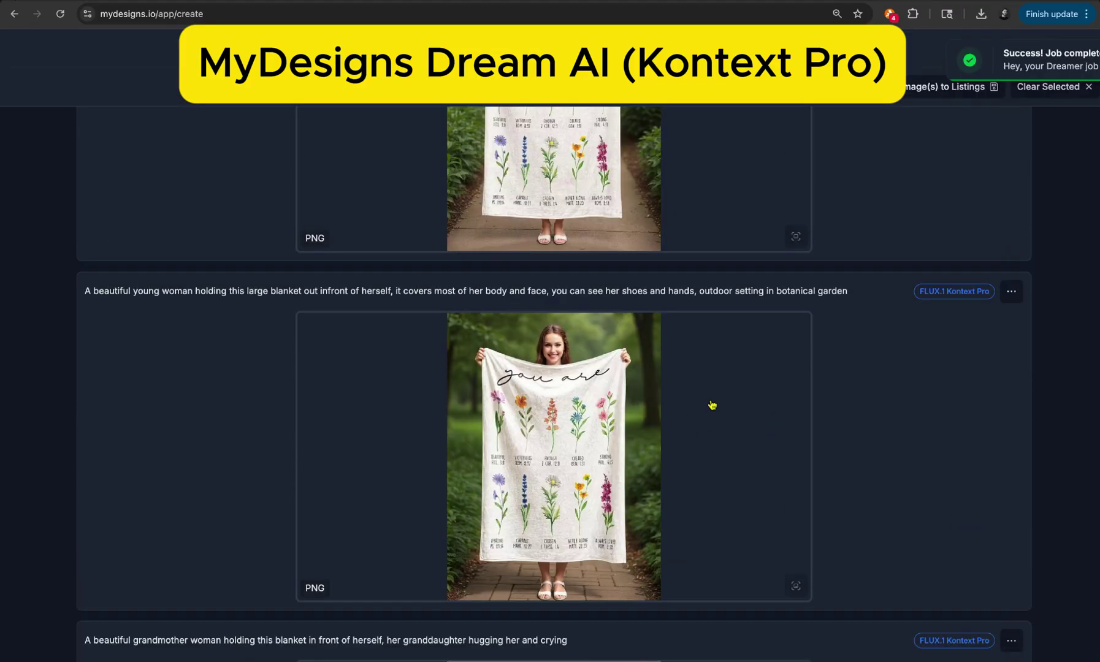
key("super+equal")
key("super+equal")
scroll(712, 405, "up", 3)
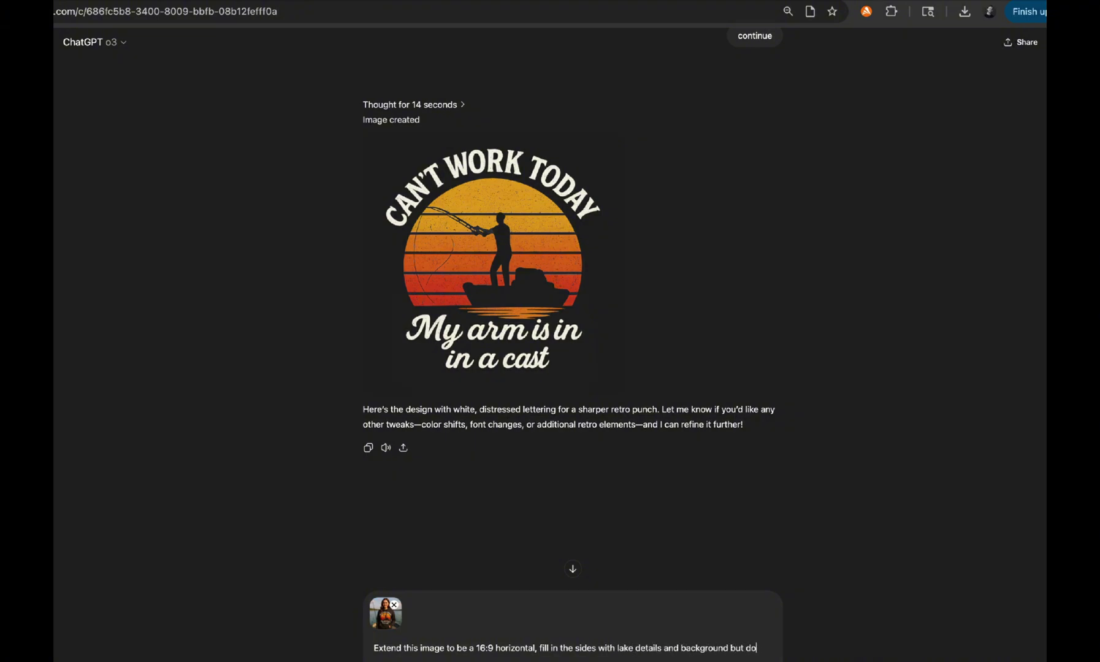
End the prompt with 'don't alter the original image at all' and send the 16:9 lake-extension request.
type("n't a")
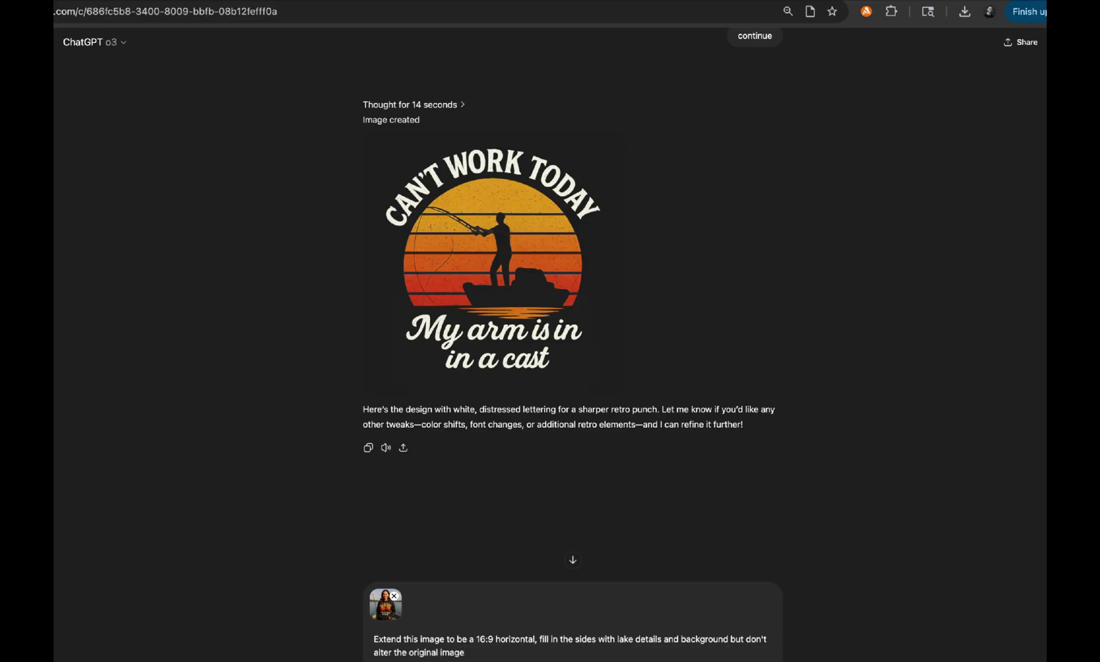
type("lter the original image at all")
key("Return")
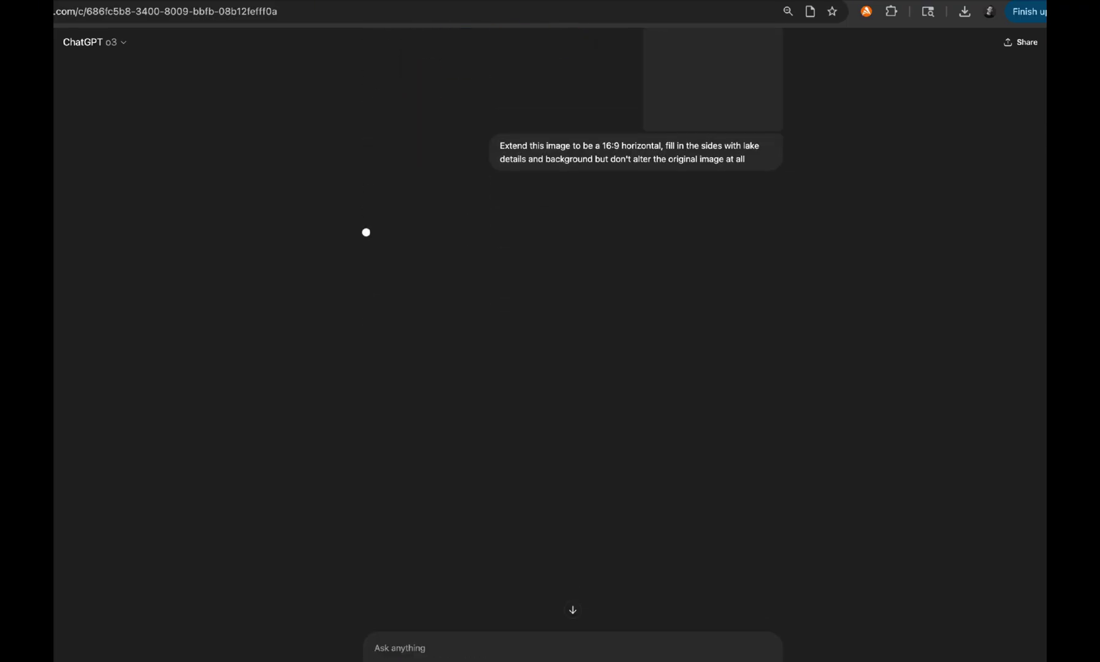
scroll(767, 555, "up", 3)
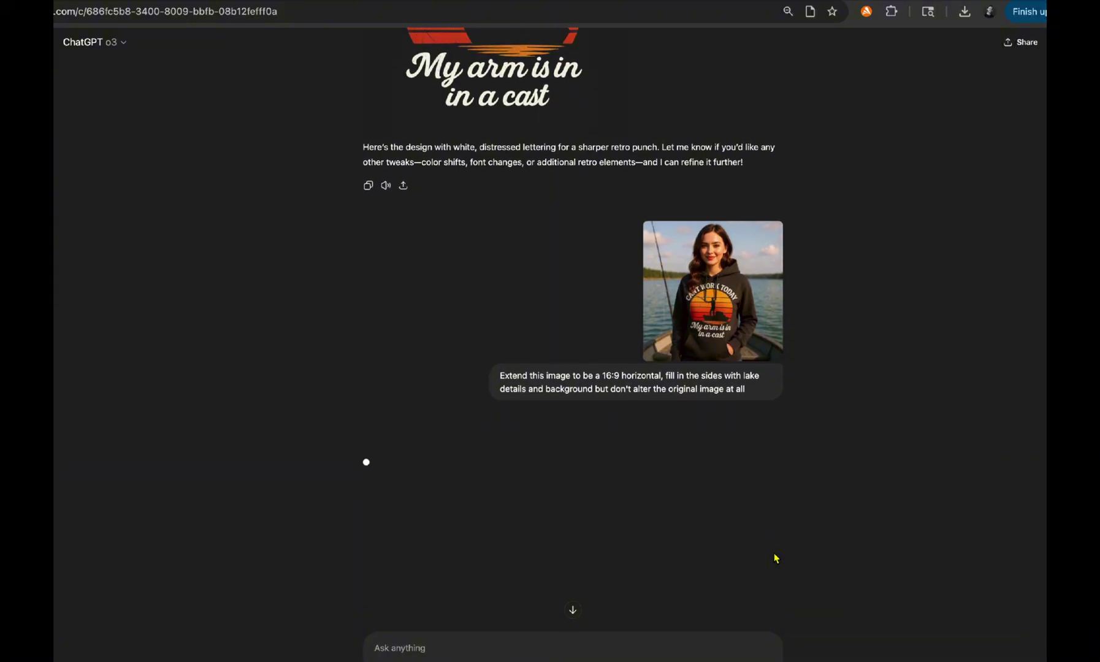
Preview the attached hoodie photo, then watch the extended image generate.
left_click(710, 316)
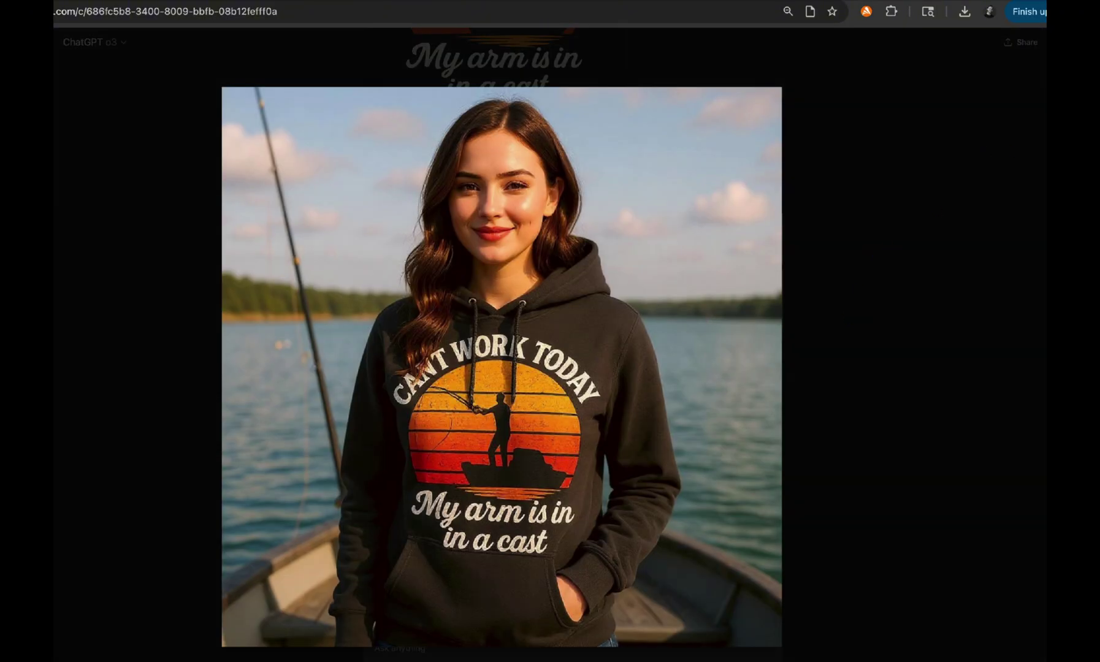
key("Escape")
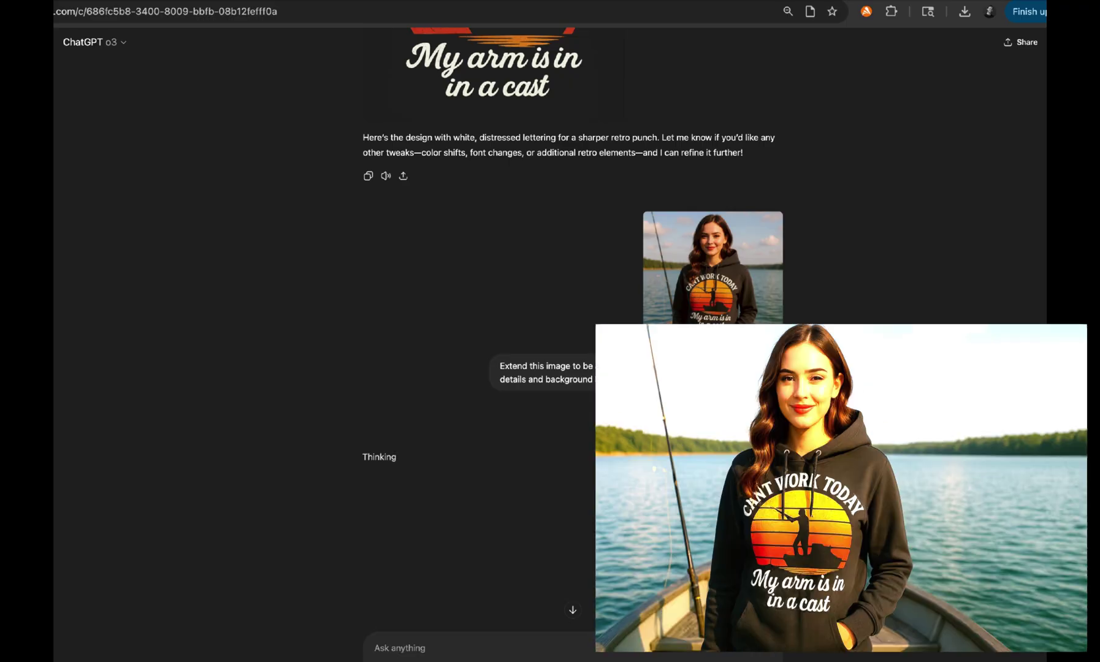
scroll(786, 379, "down", 3)
scroll(786, 380, "up", 1)
scroll(550, 214, "up", 1)
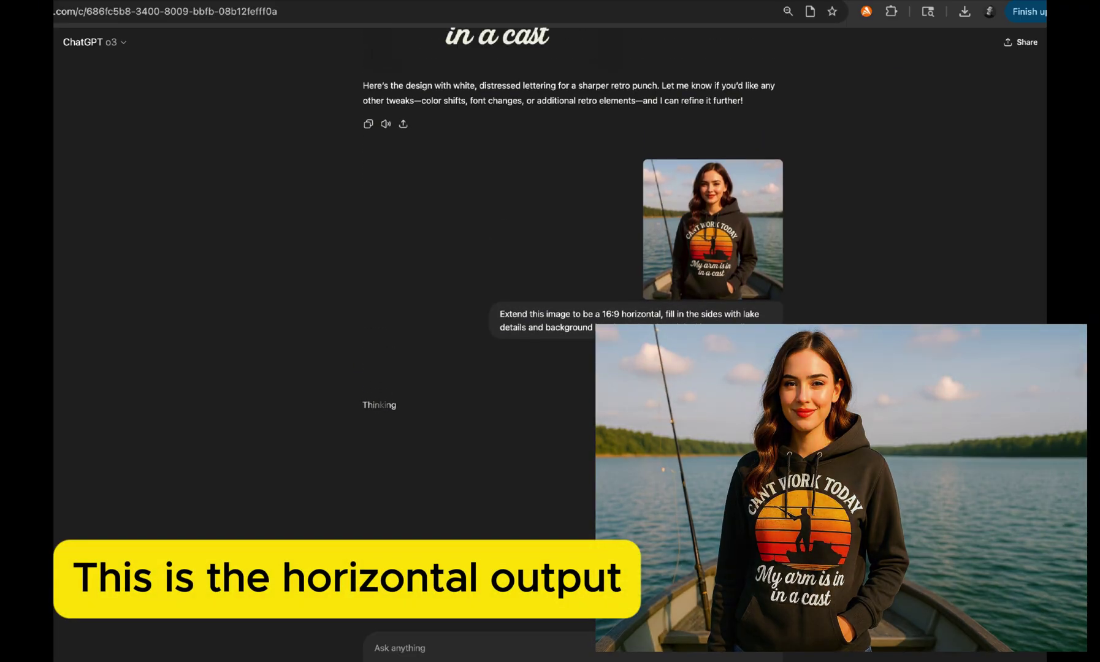
scroll(573, 218, "down", 3)
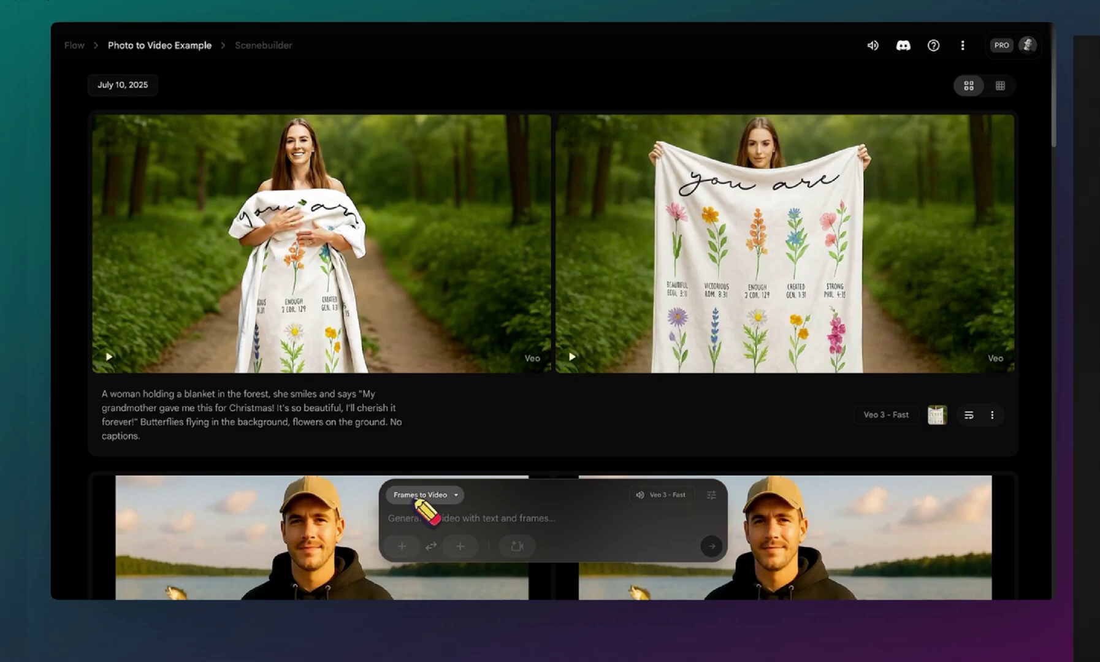
Set the forest blanket photo as the first frame, cropped to a landscape frame.
left_click(402, 546)
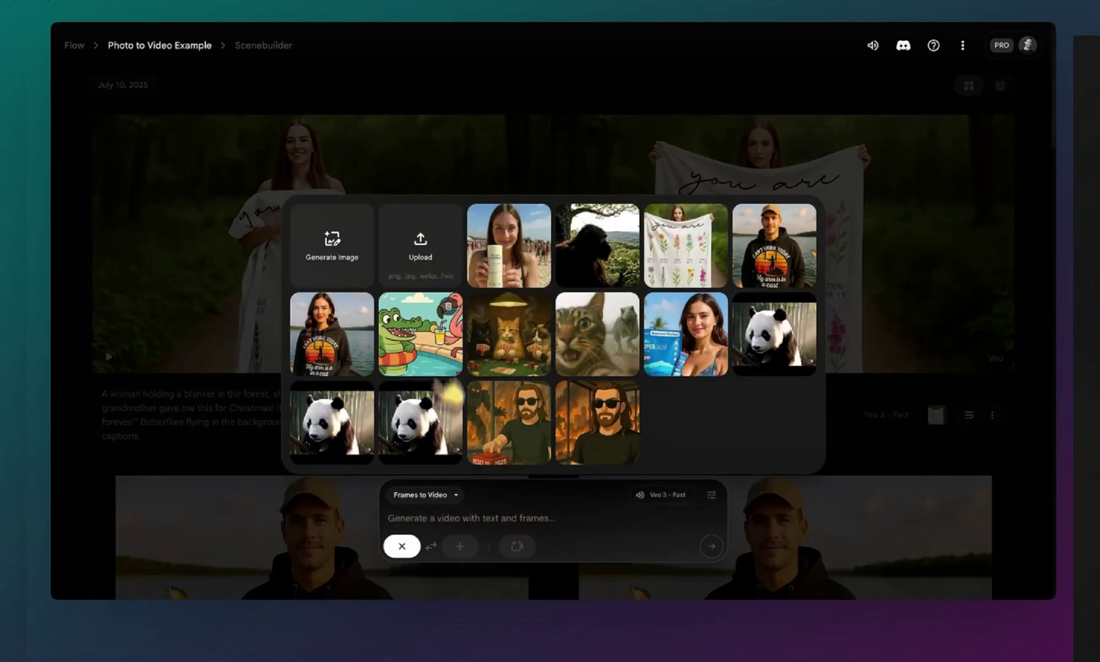
left_click(645, 275)
mouse_move(399, 546)
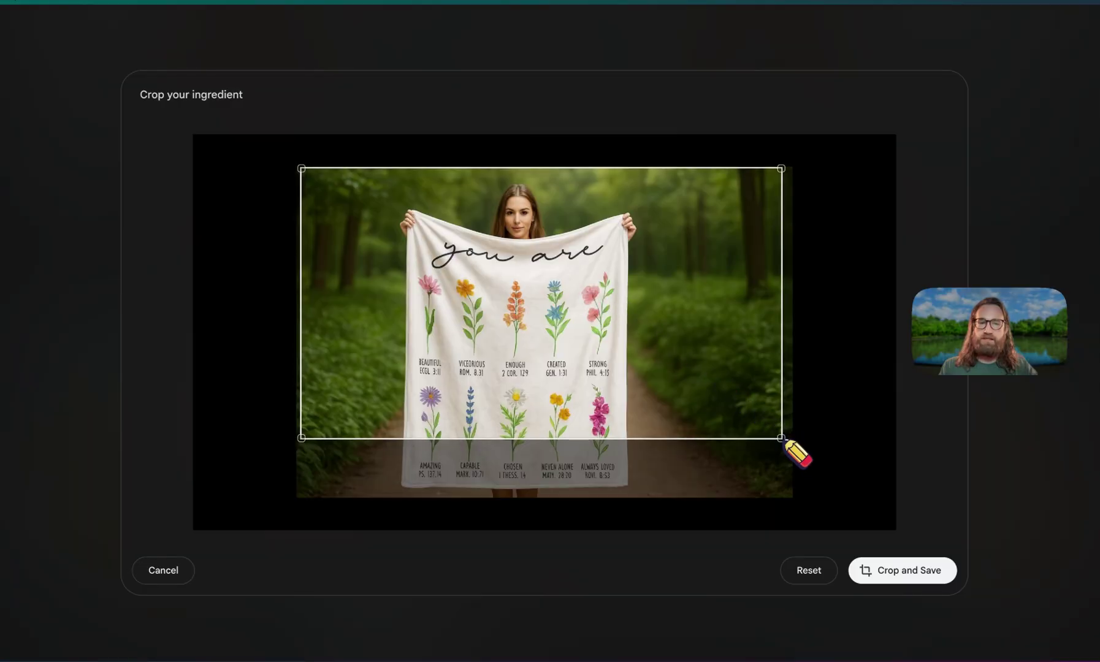
left_click_drag(786, 439, 792, 454)
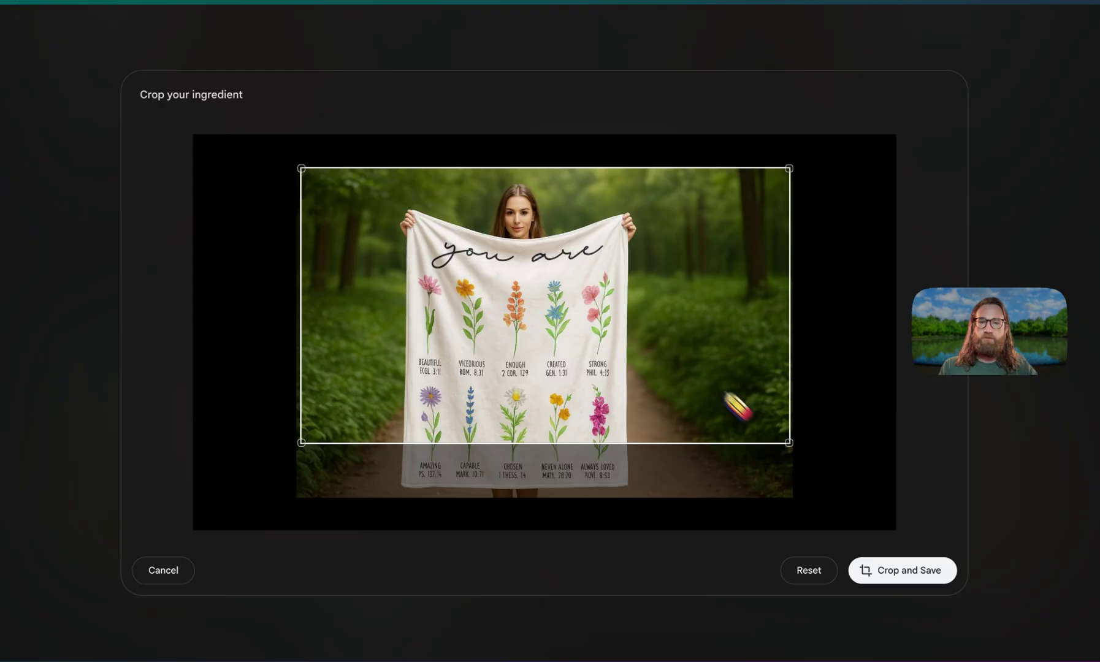
mouse_move(726, 394)
left_mouse_down()
mouse_move(673, 340)
mouse_move(674, 445)
mouse_move(694, 359)
mouse_move(685, 358)
mouse_move(711, 377)
left_mouse_up()
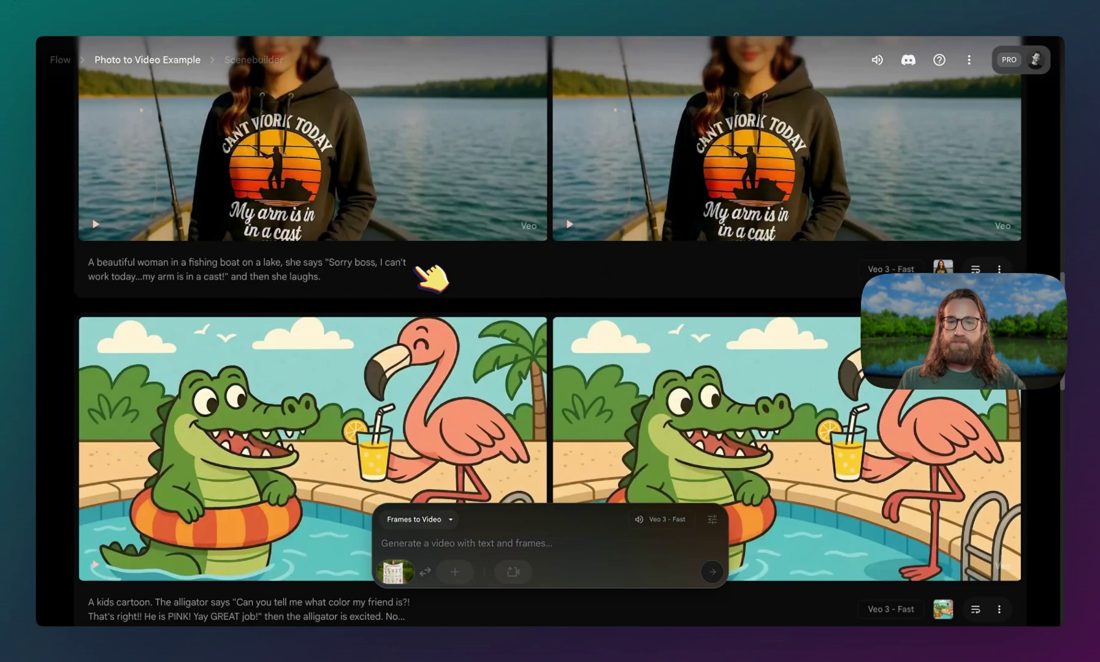
Write the woman-with-blanket prompt quoting "My grandmother gave me this for Christmas!" and start a butterflies line.
mouse_move(409, 570)
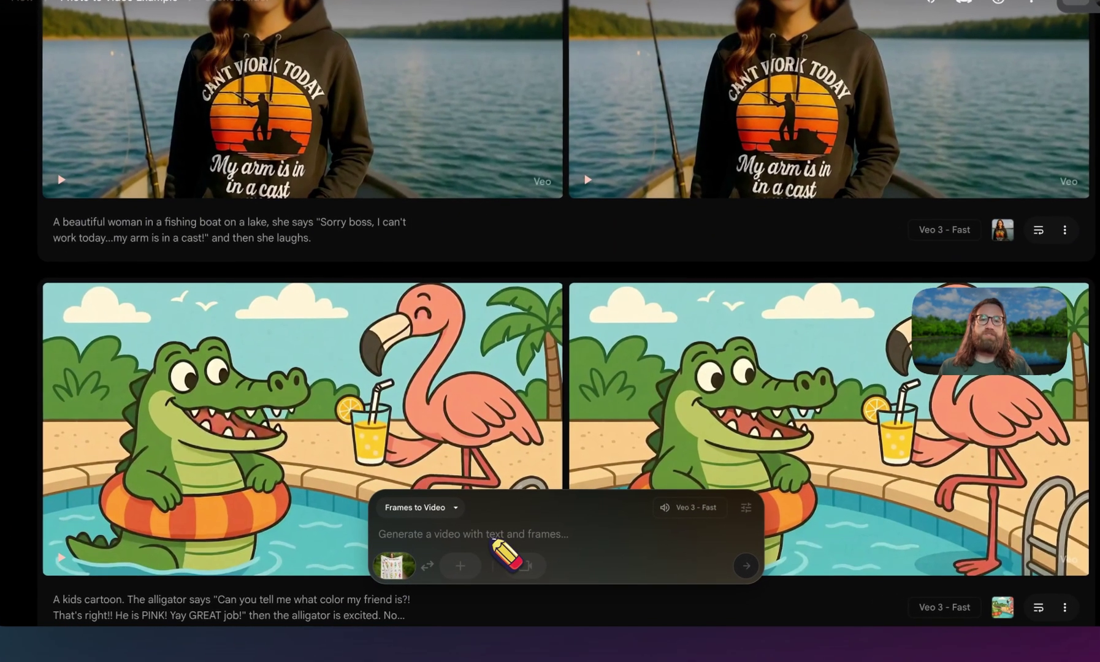
type("A wom")
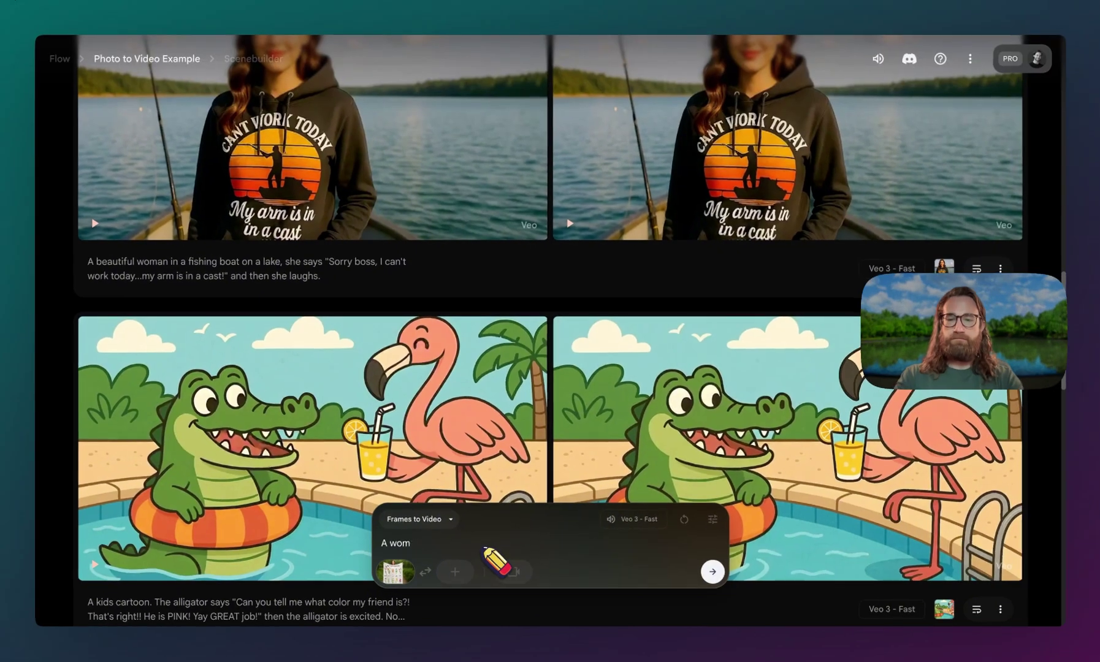
type("an holding a blanket in the forest, she smiles and says \"My grandmother gave me this for my bir")
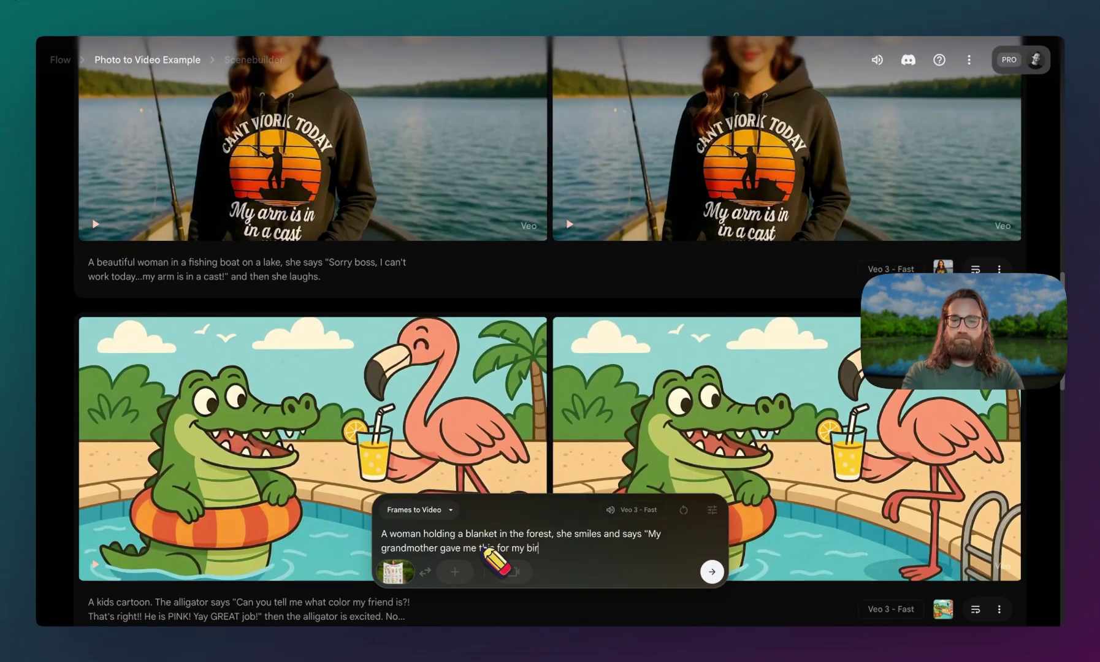
type("l cherish it forever!\"")
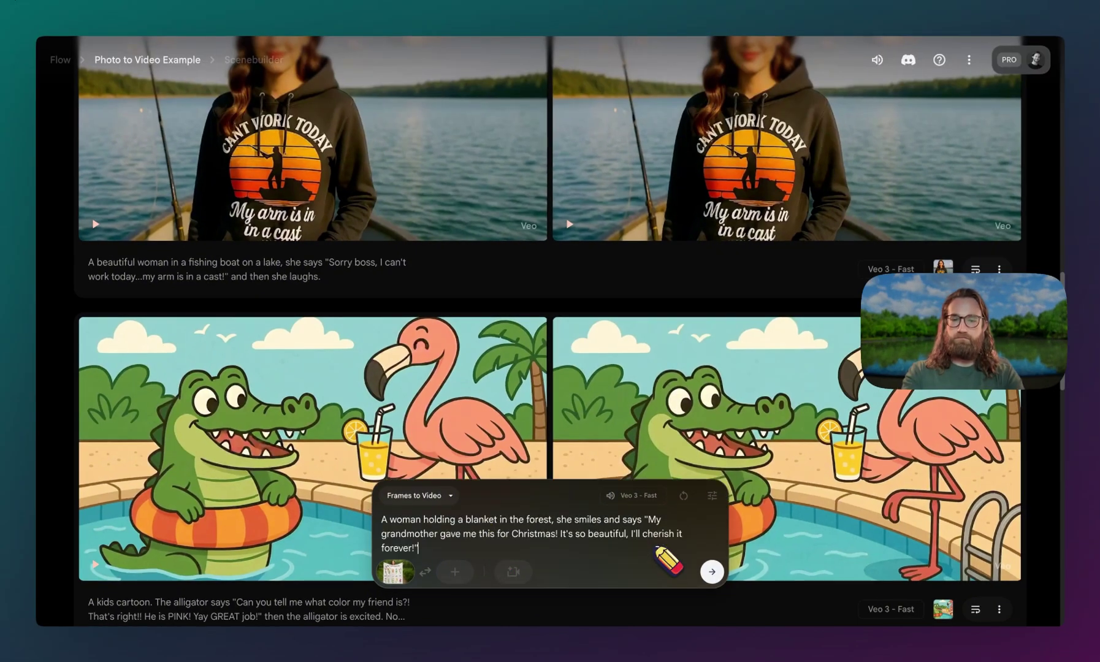
key("shift+Return")
key("shift+Return")
type("Be")
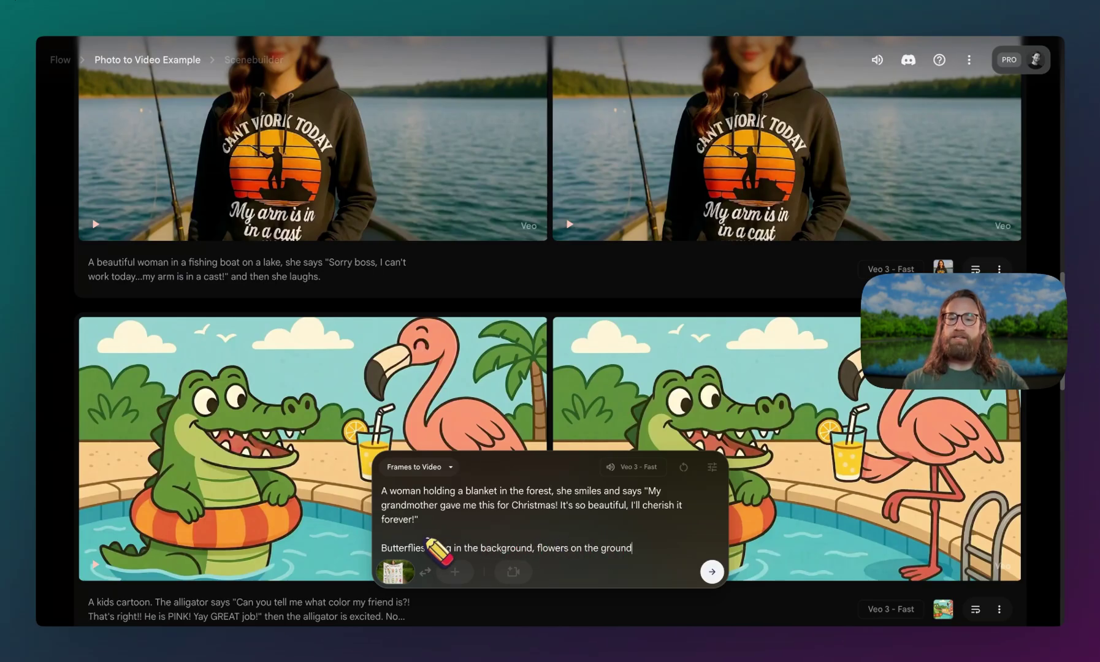
Add 'No captions' as its own paragraph after the butterflies line.
triple_click(382, 548)
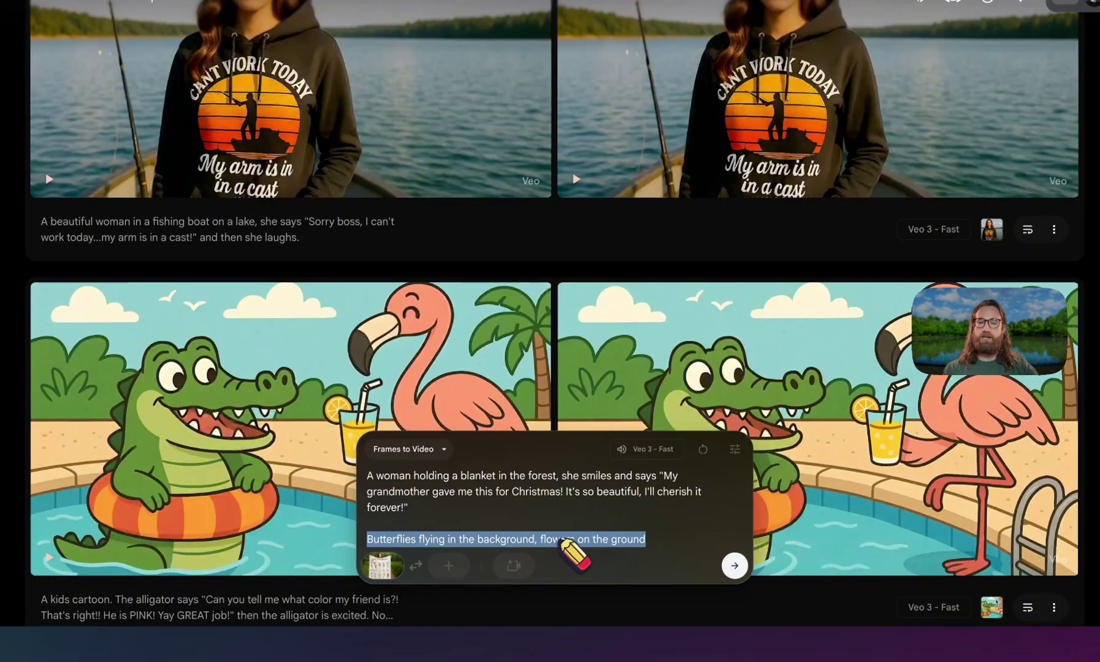
left_click(561, 540)
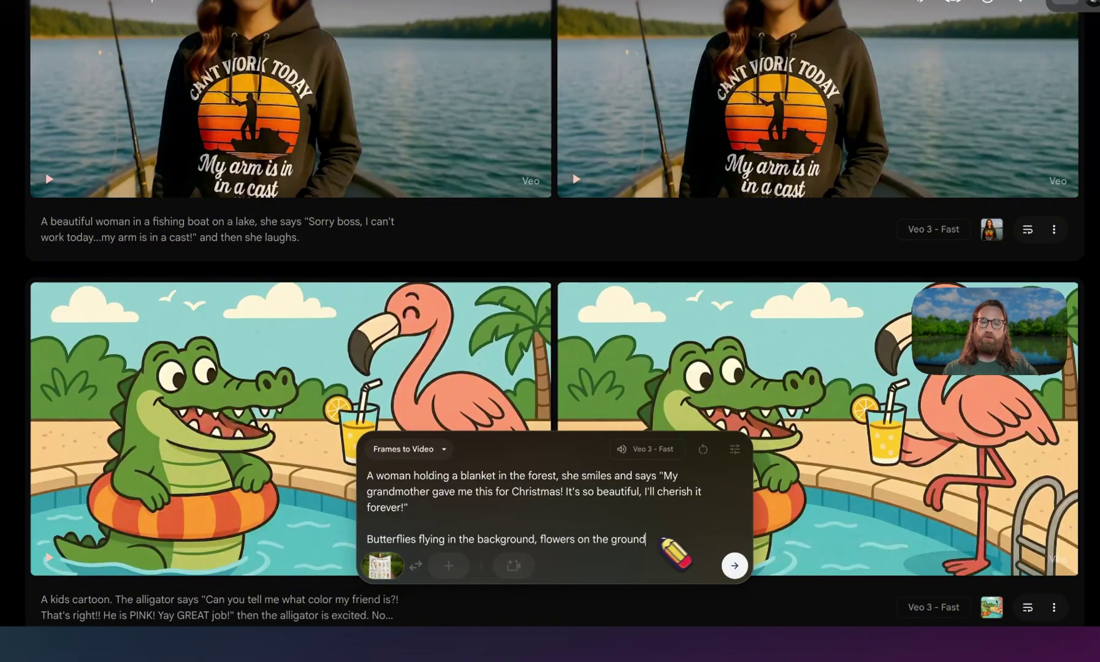
type("No captinos")
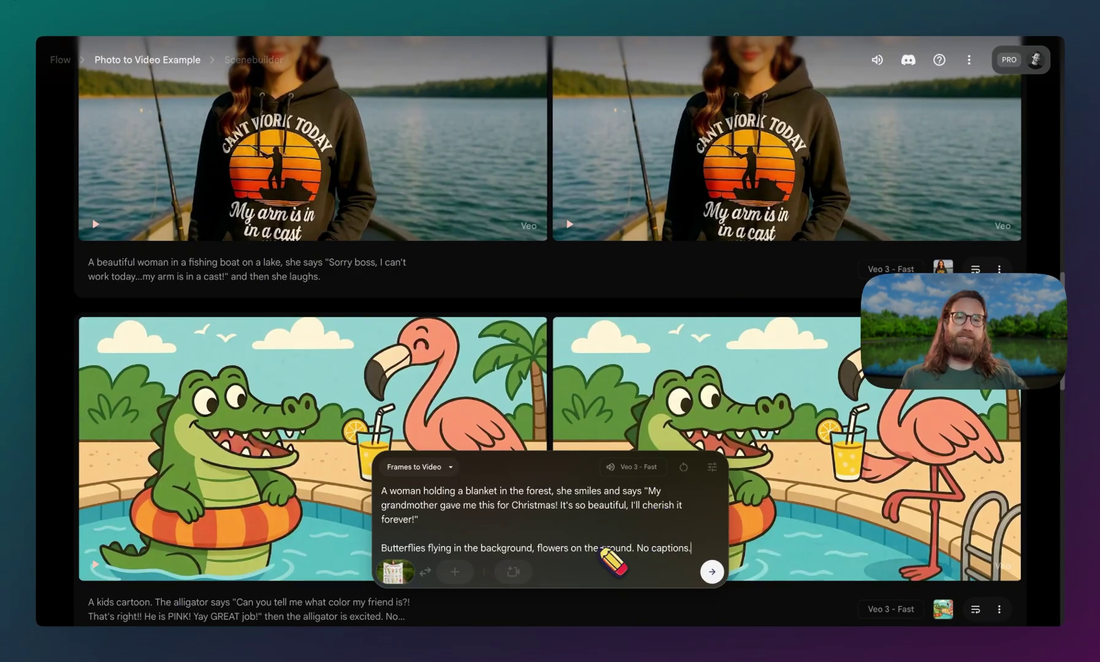
left_click(637, 548)
key("Return")
key("Return")
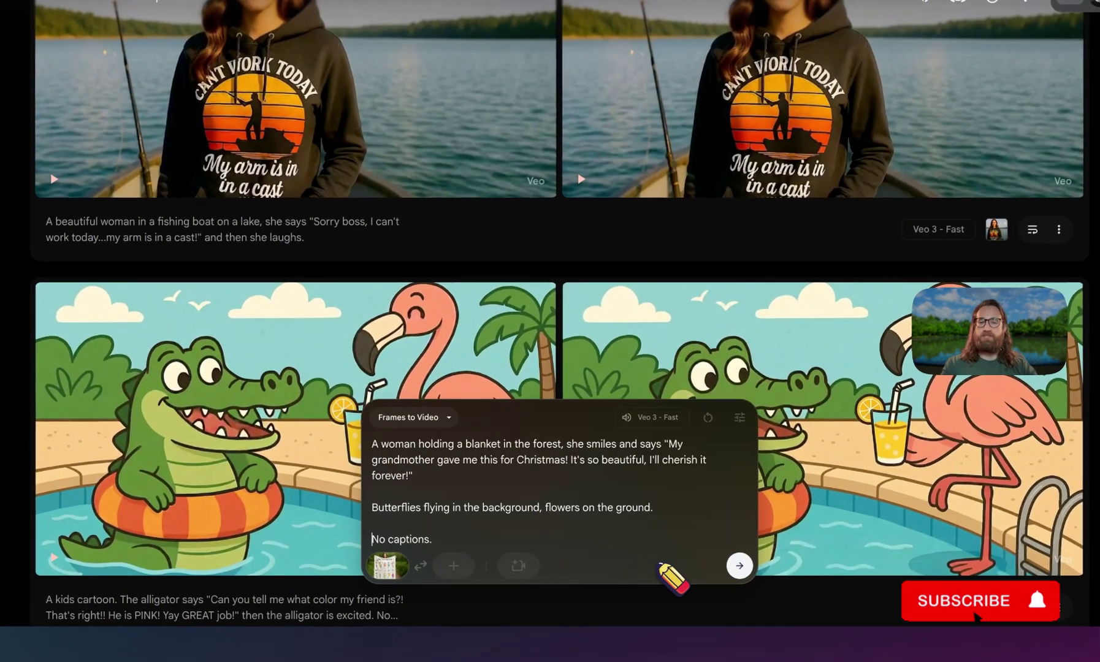
mouse_move(398, 571)
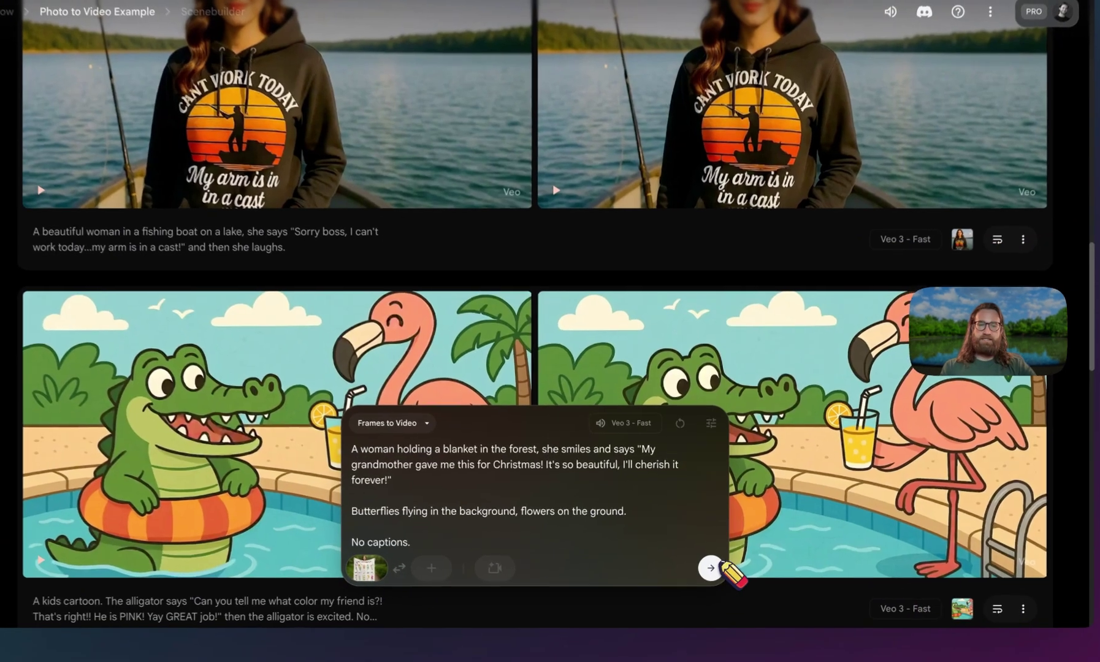
left_click(711, 423)
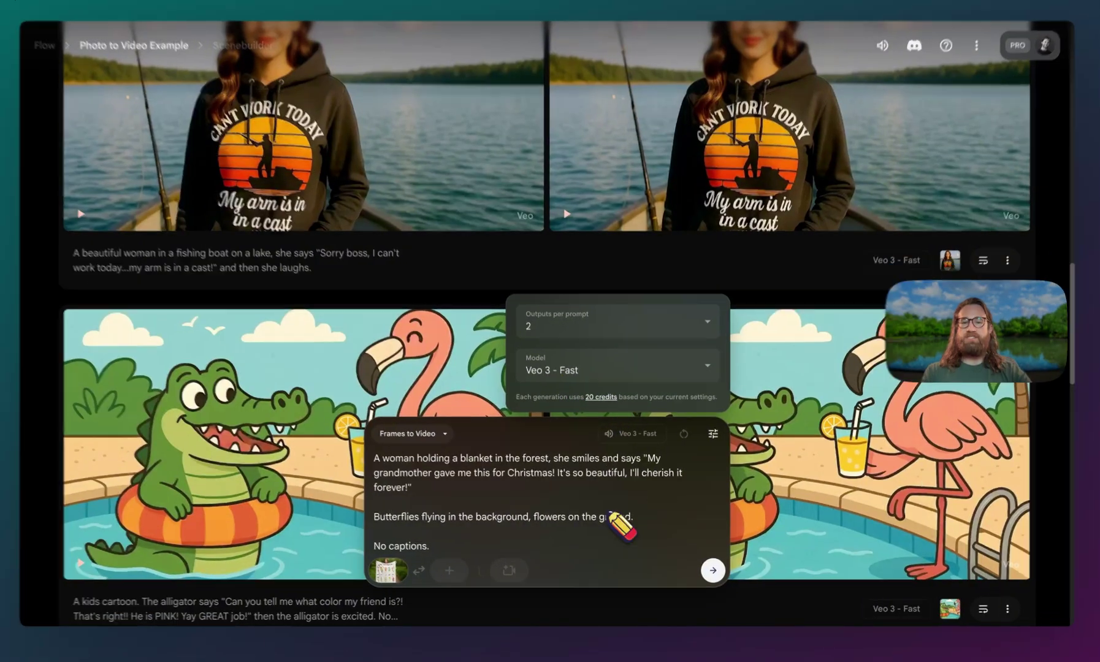
Switch the video model from Veo 3 - Fast to Veo 3 - Quality.
left_click(610, 532)
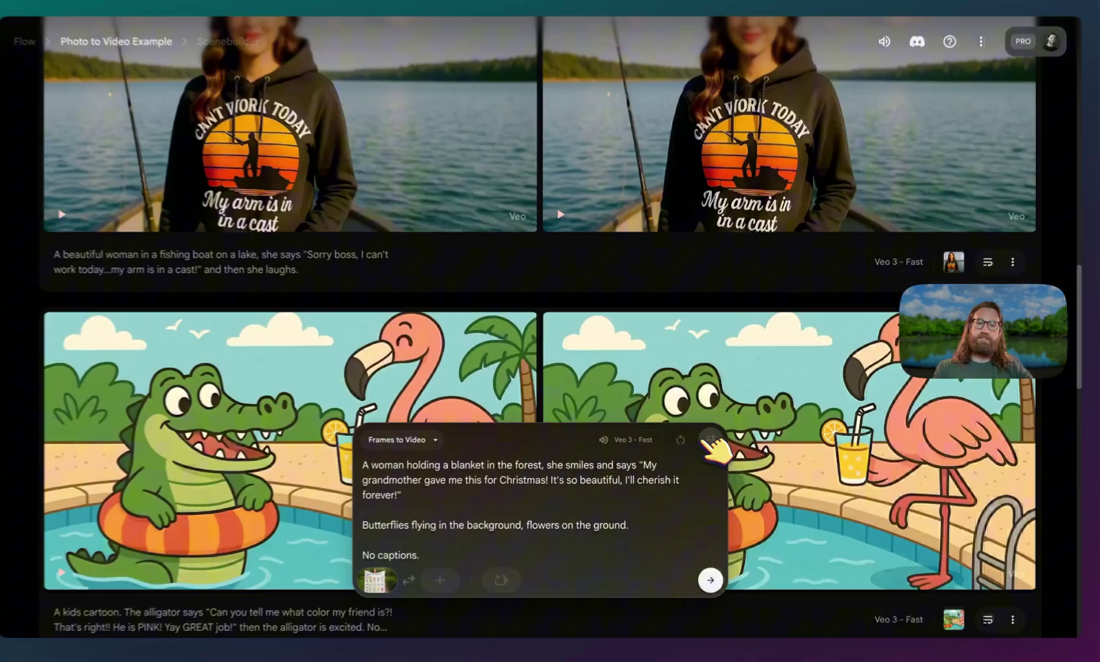
left_click(712, 439)
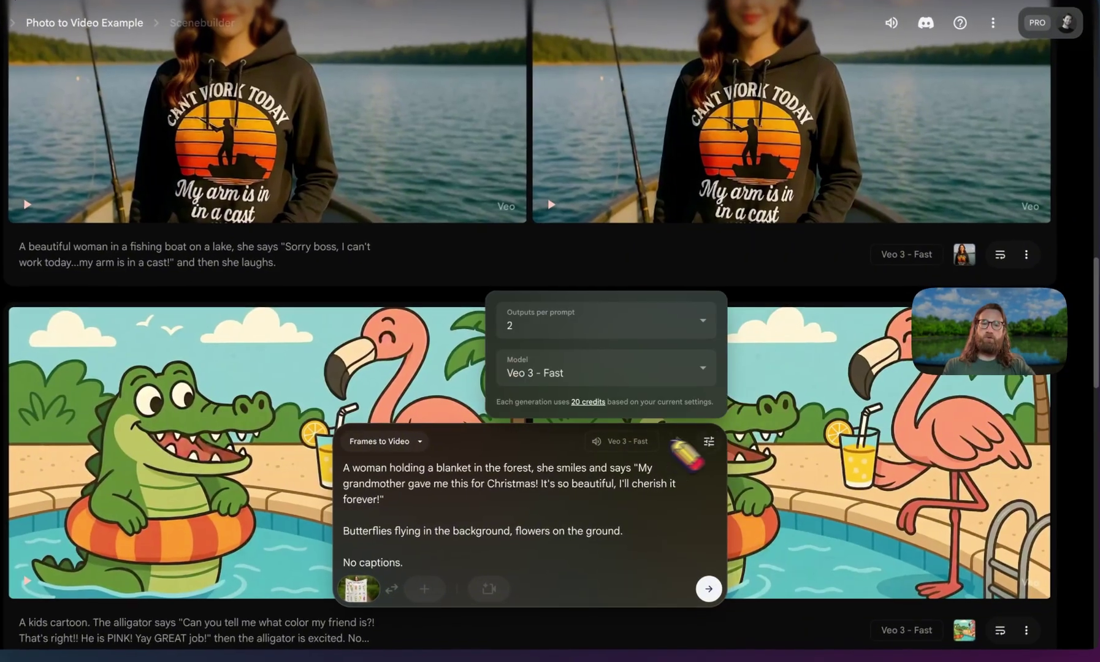
left_click(601, 376)
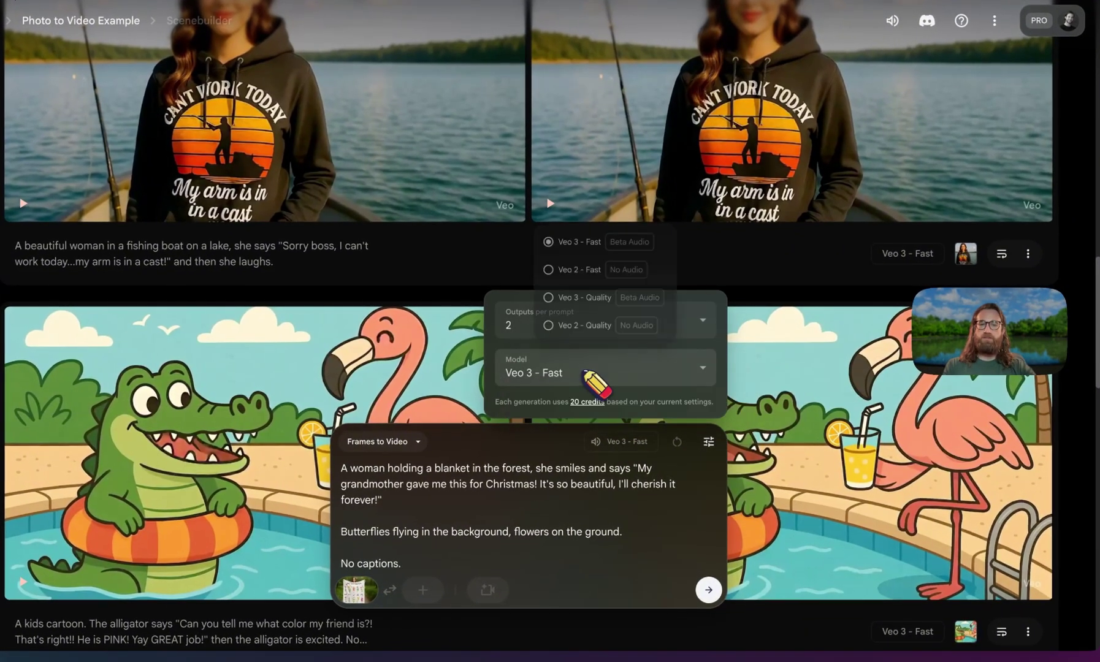
left_click(583, 282)
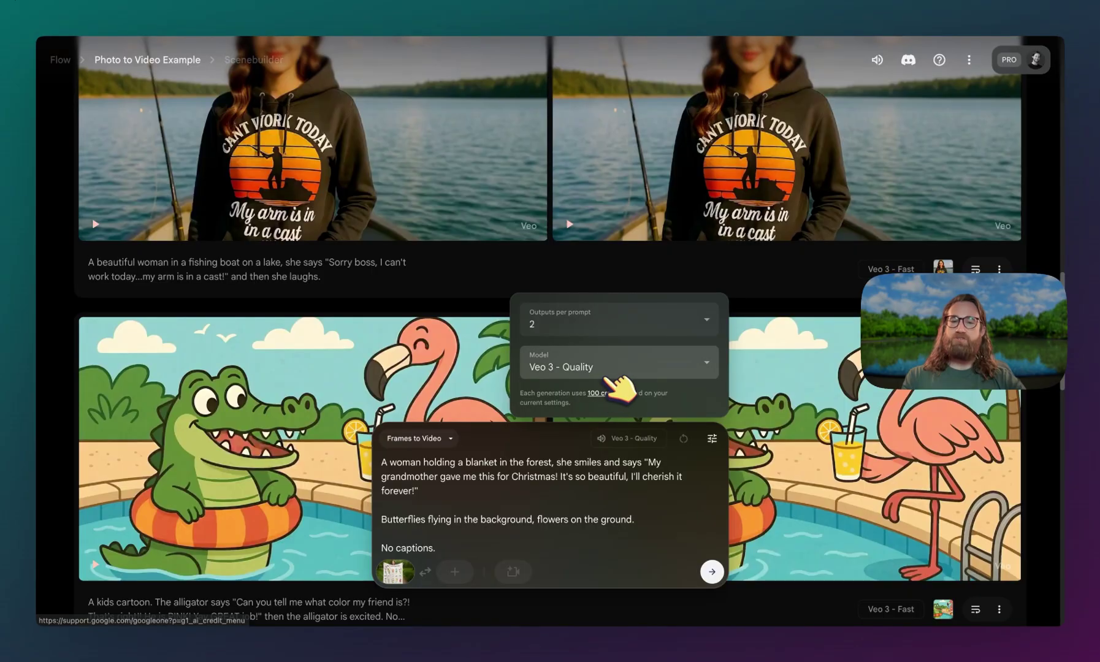
left_click(617, 371)
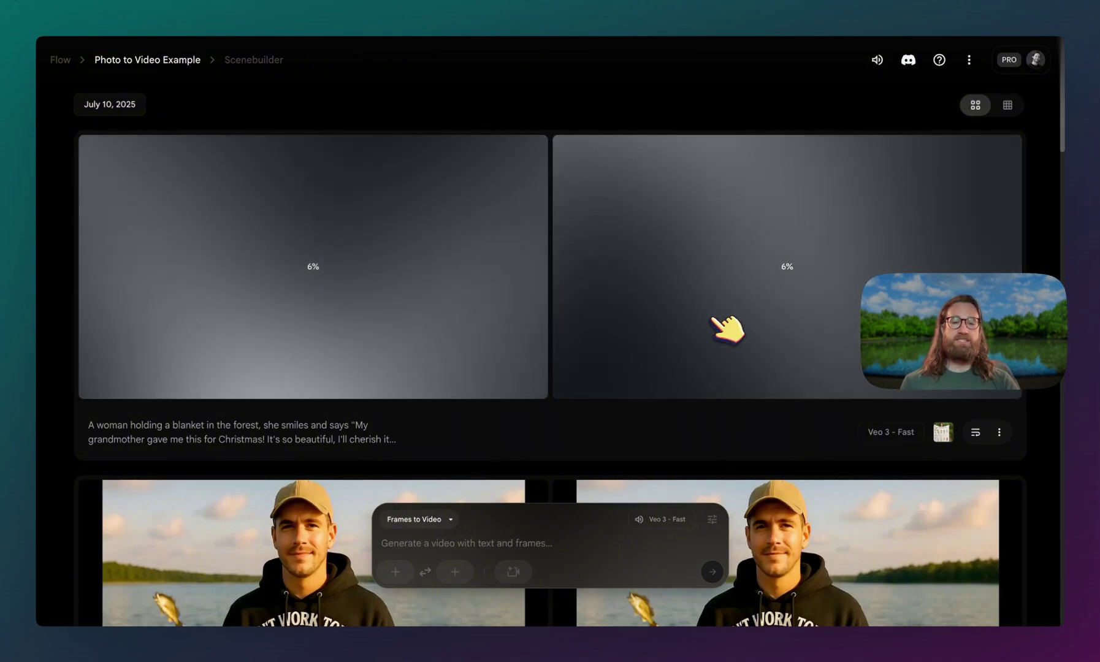
Play the fishing-man SUMMER SALE clips, then scroll down to the fishing-woman 'Sorry boss' row.
scroll(717, 321, "down", 1)
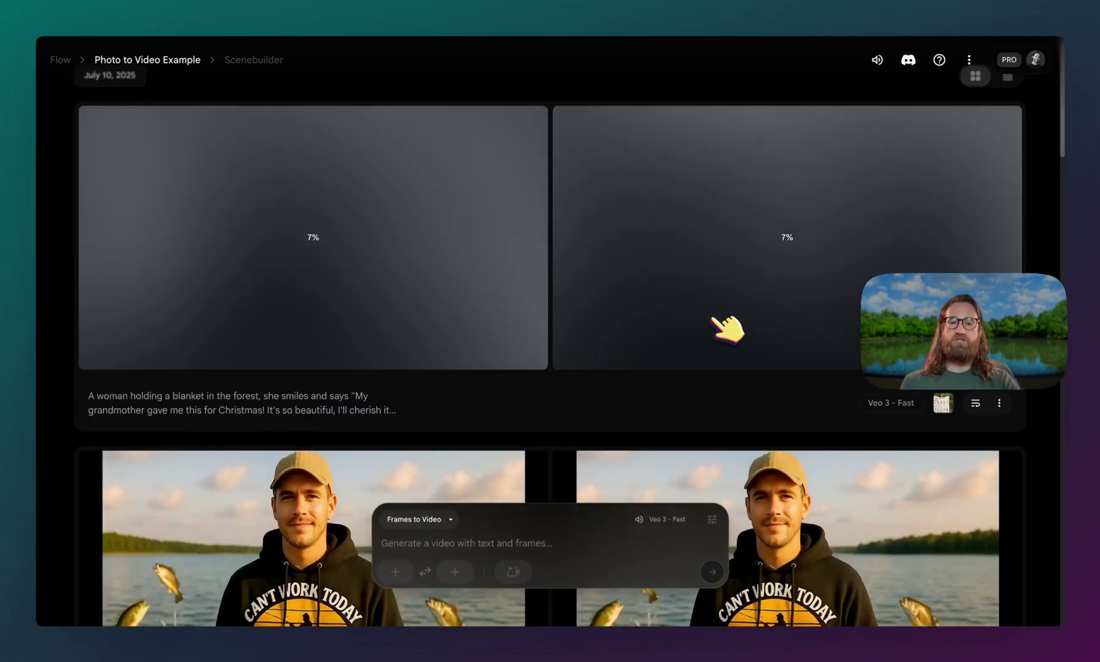
scroll(716, 321, "down", 4)
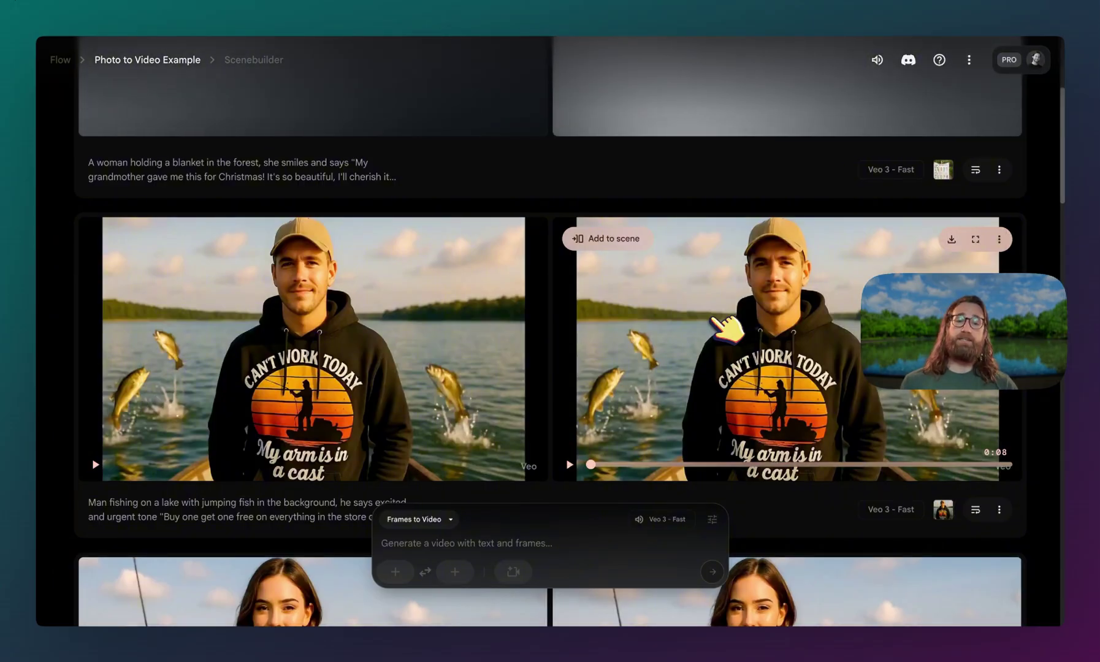
scroll(726, 328, "down", 1)
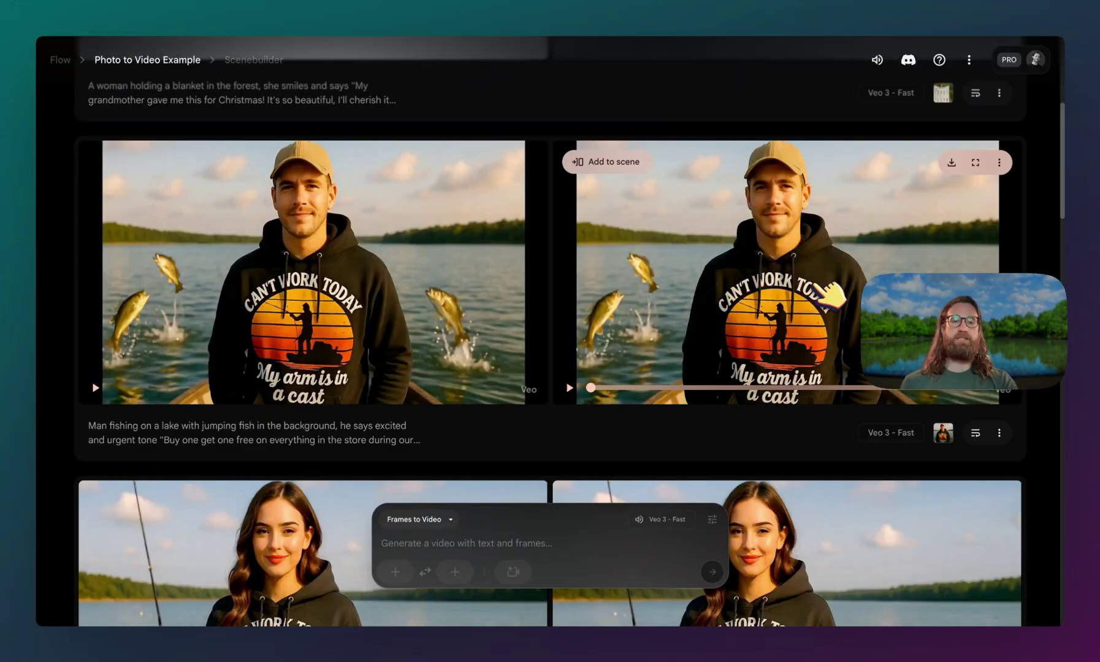
scroll(853, 300, "down", 1)
scroll(550, 331, "down", 1)
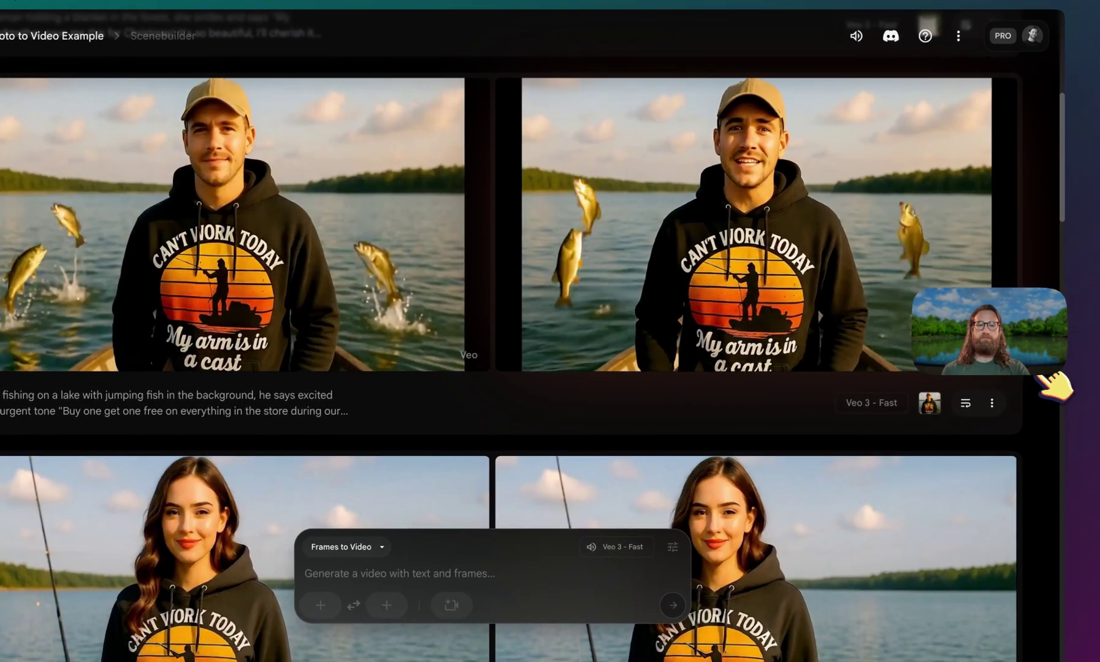
mouse_move(917, 230)
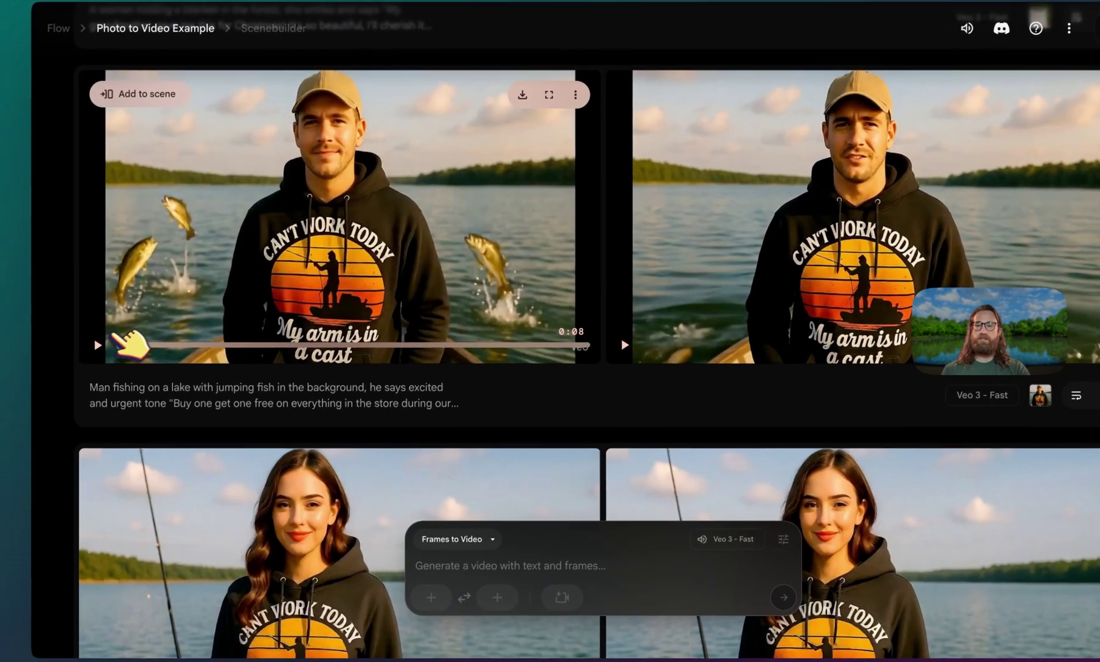
mouse_move(209, 398)
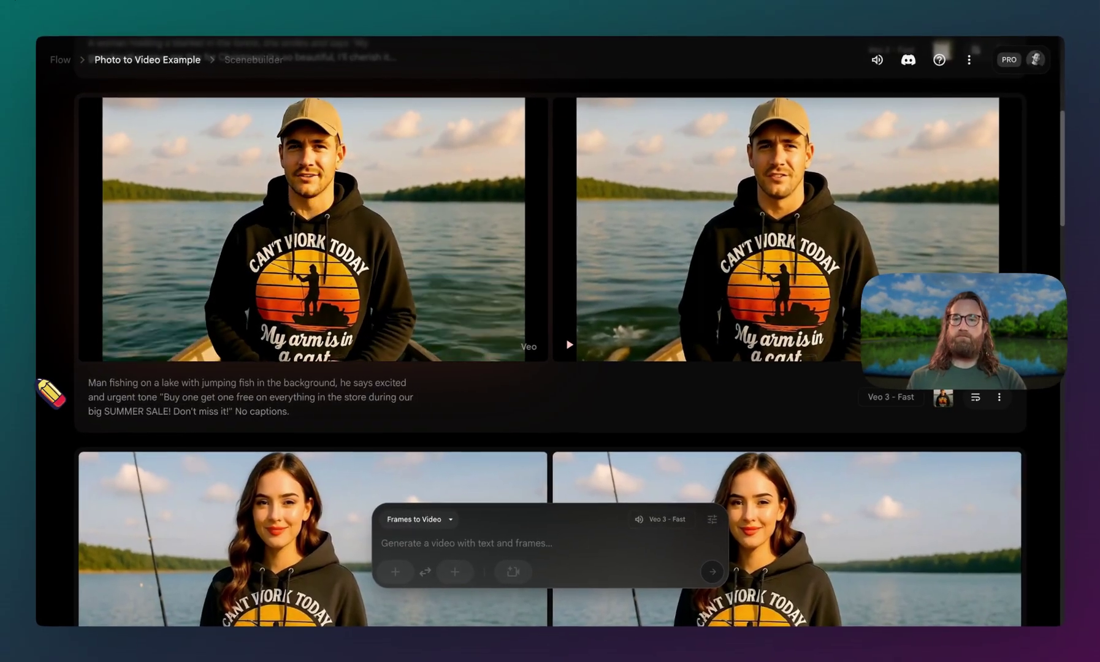
mouse_move(221, 340)
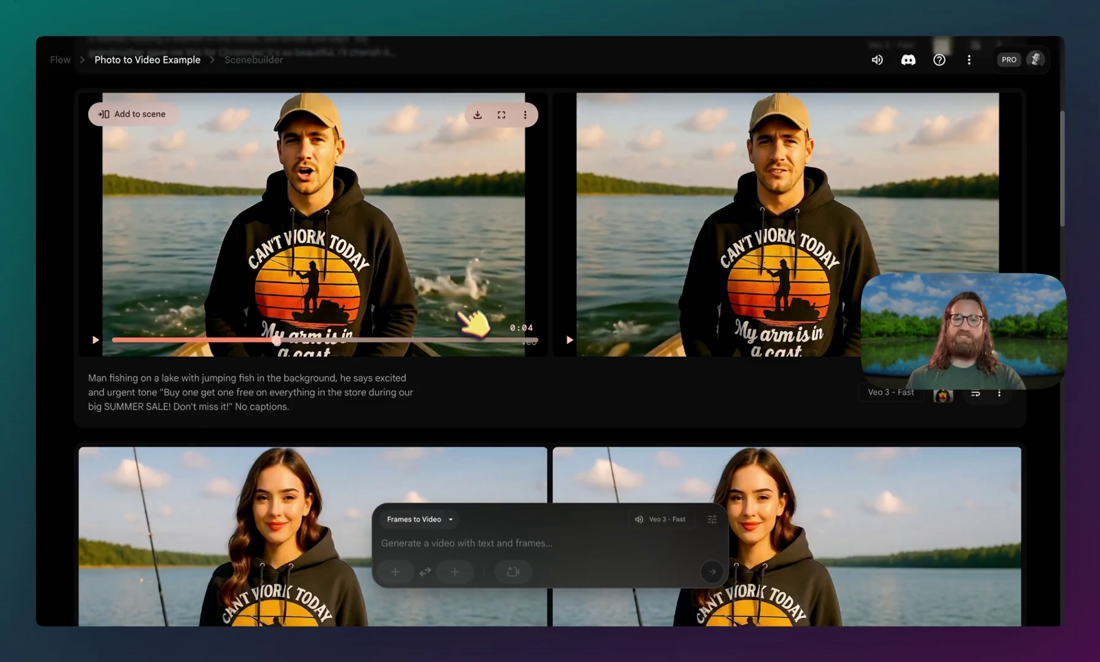
scroll(473, 331, "down", 1)
scroll(465, 350, "down", 5)
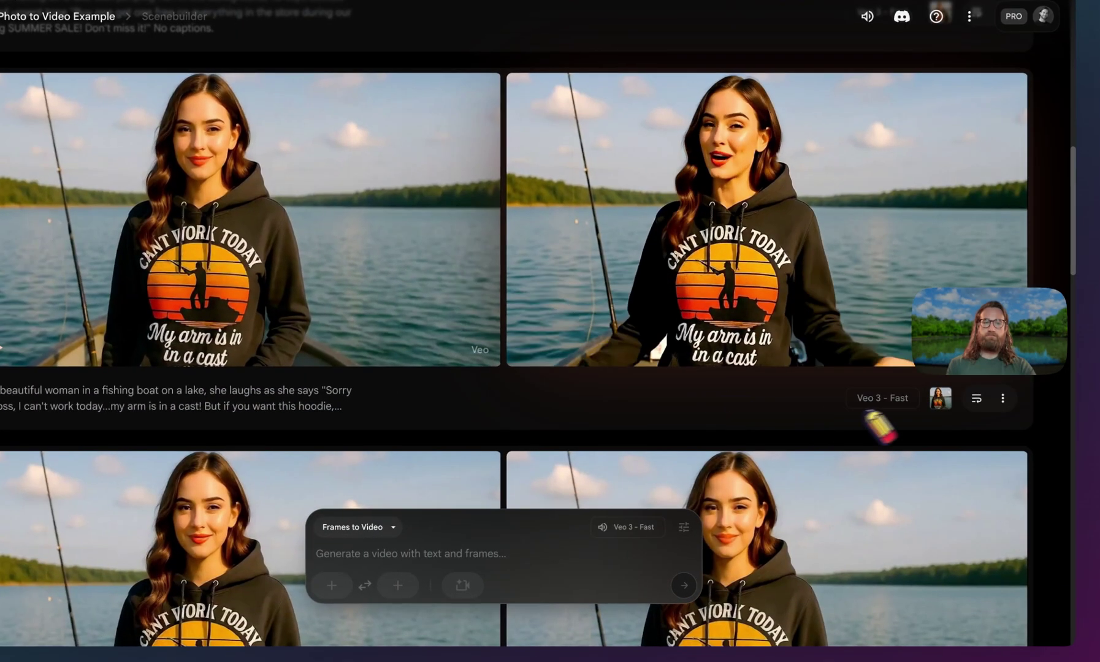
mouse_move(949, 403)
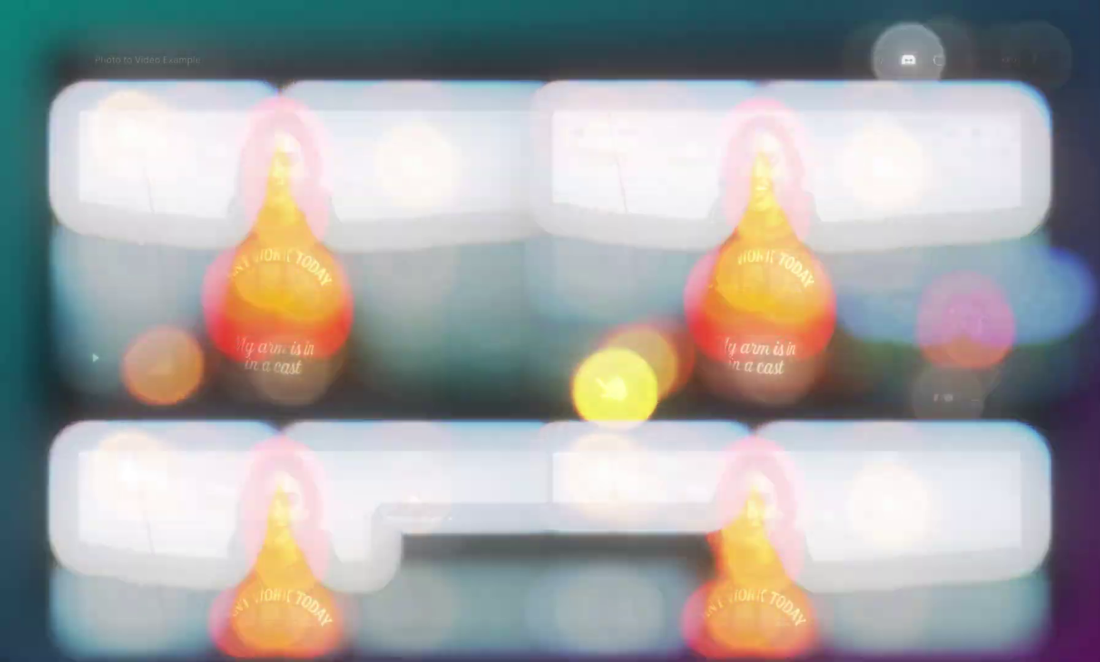
Scrub the left forest blanket video back and forth around 0:02–0:03.
scroll(700, 419, "down", 1)
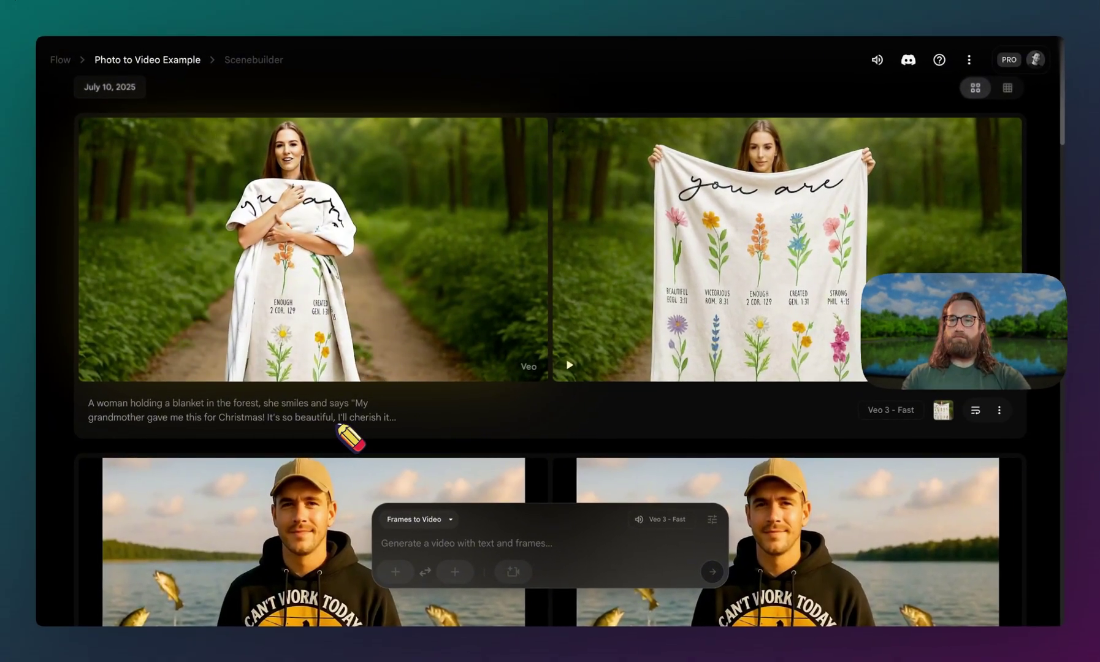
mouse_move(216, 343)
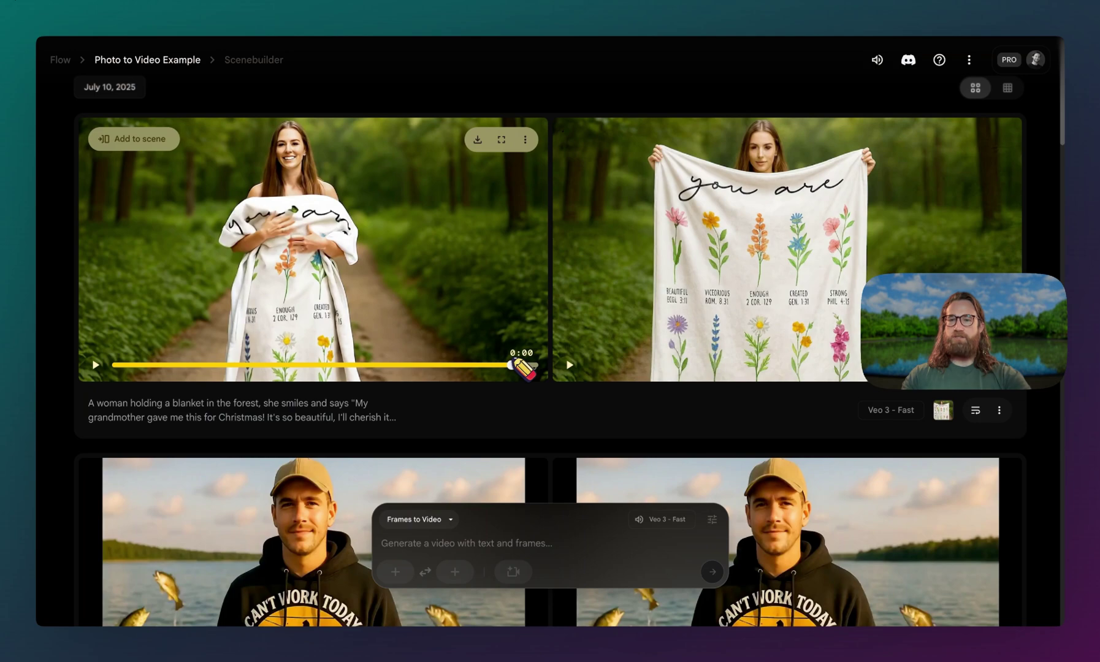
left_click_drag(490, 363, 387, 362)
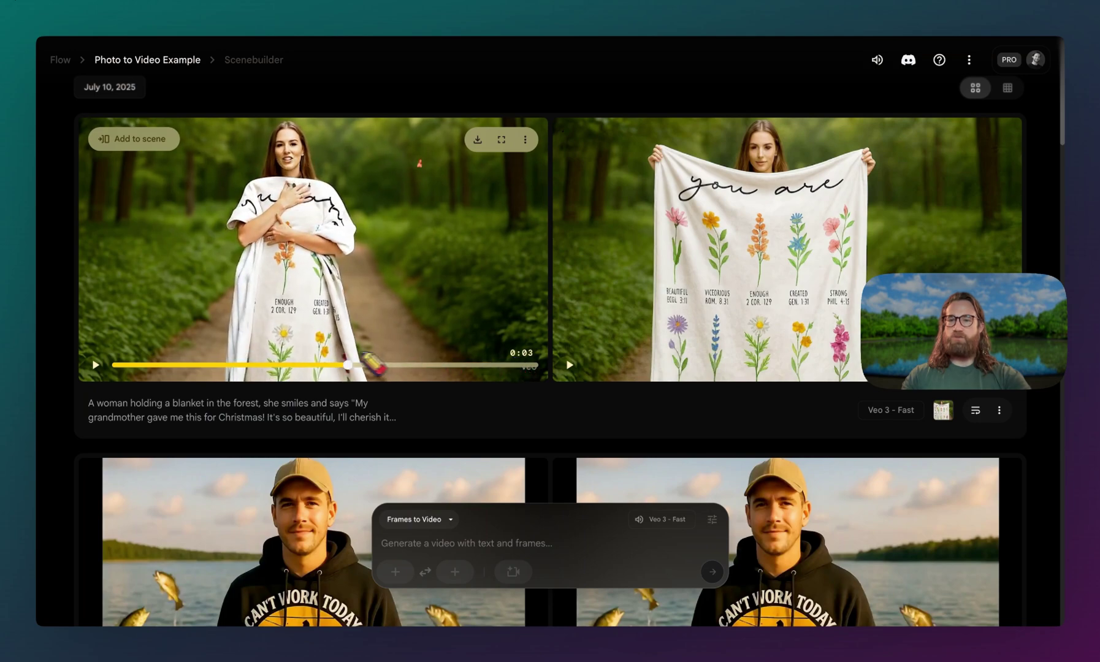
left_click_drag(315, 363, 464, 347)
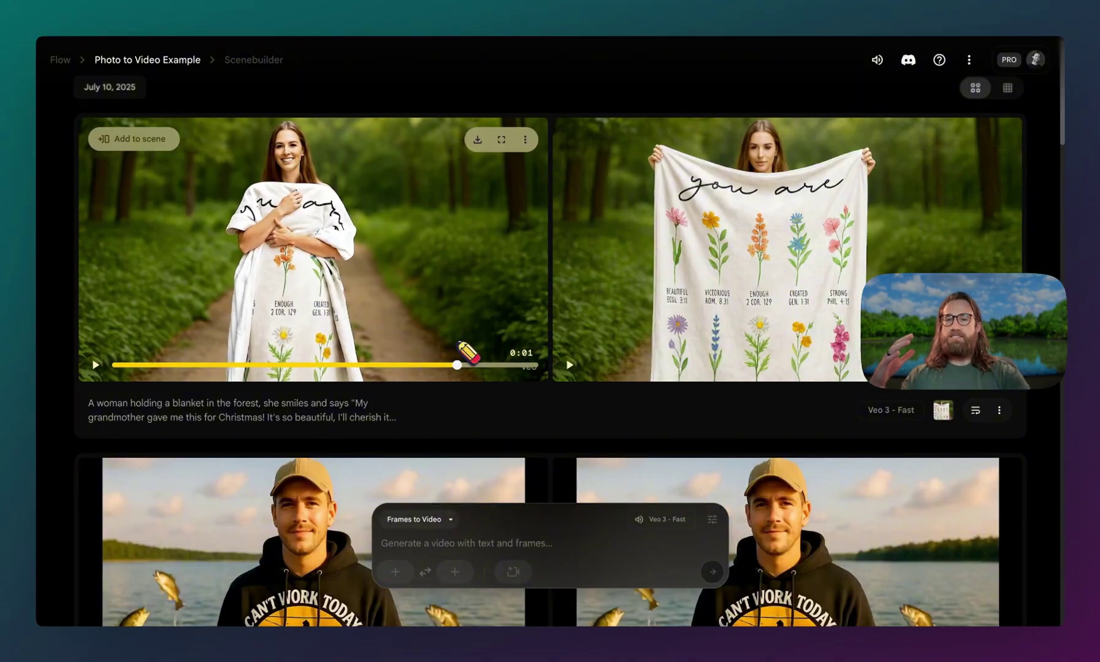
left_click_drag(310, 349, 141, 344)
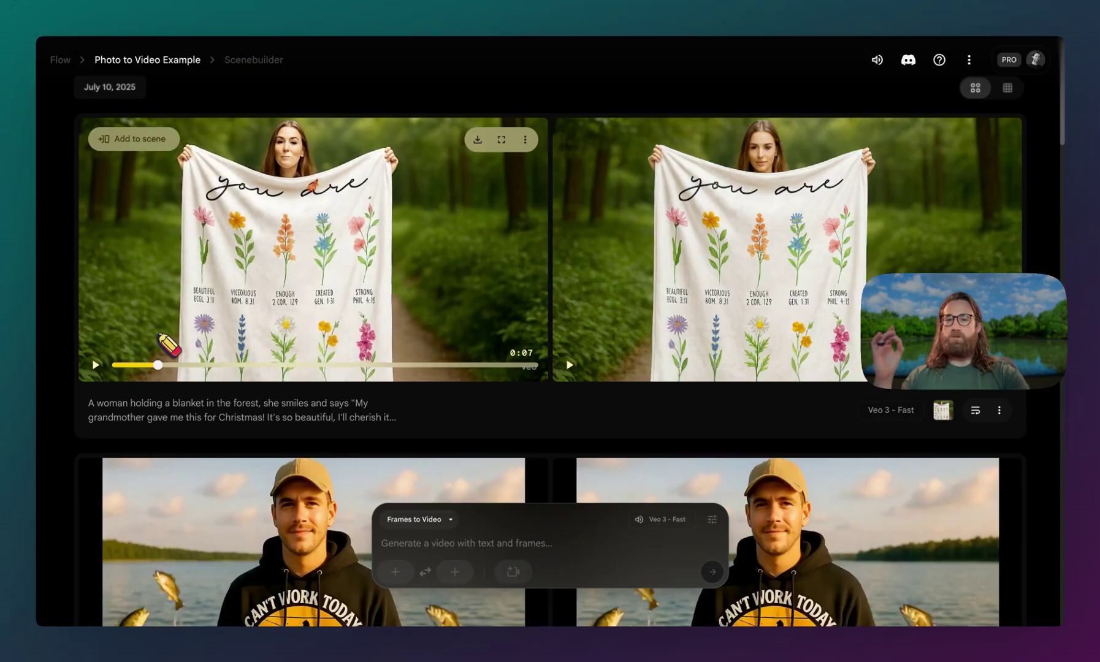
left_click_drag(184, 339, 206, 339)
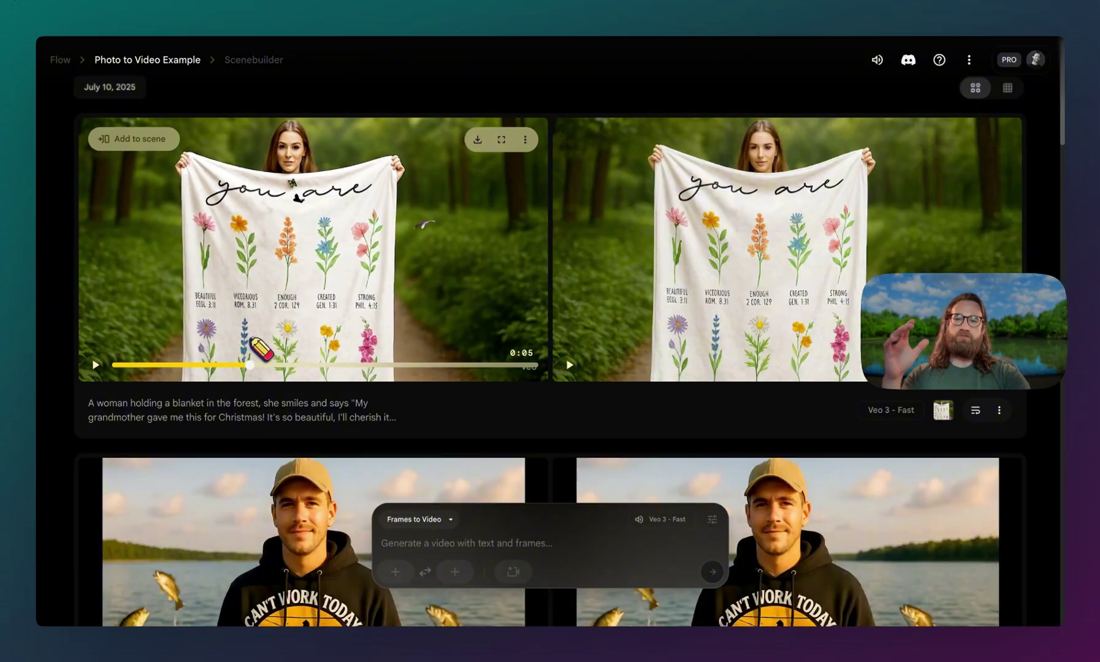
mouse_move(262, 346)
left_mouse_down()
mouse_move(332, 345)
mouse_move(352, 366)
mouse_move(404, 368)
left_mouse_up()
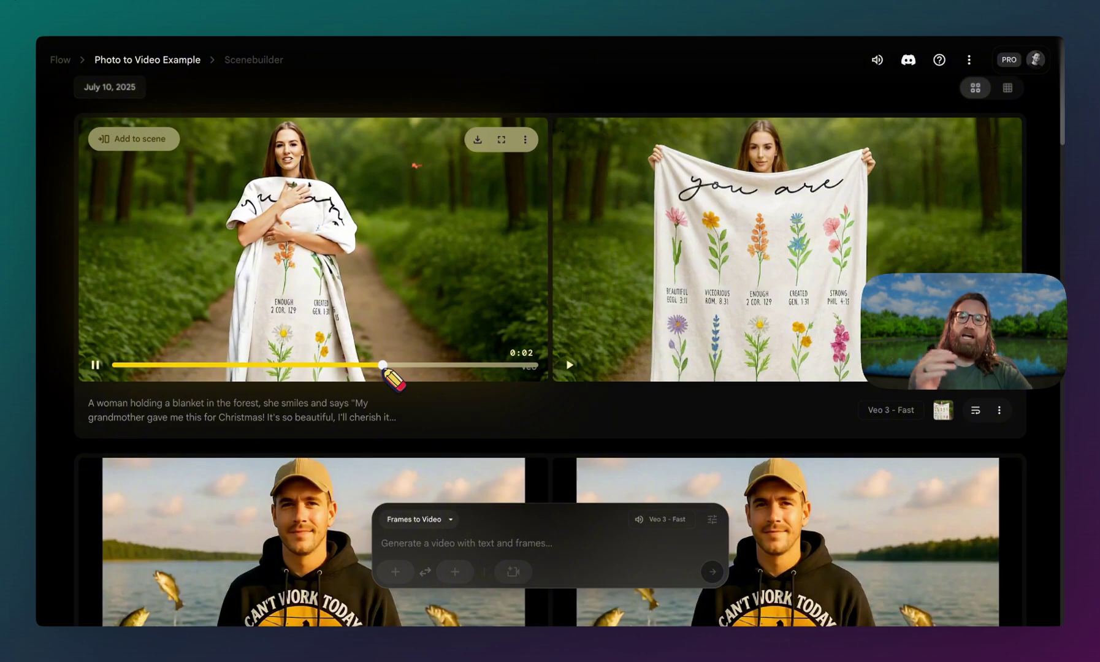
left_click_drag(382, 367, 484, 367)
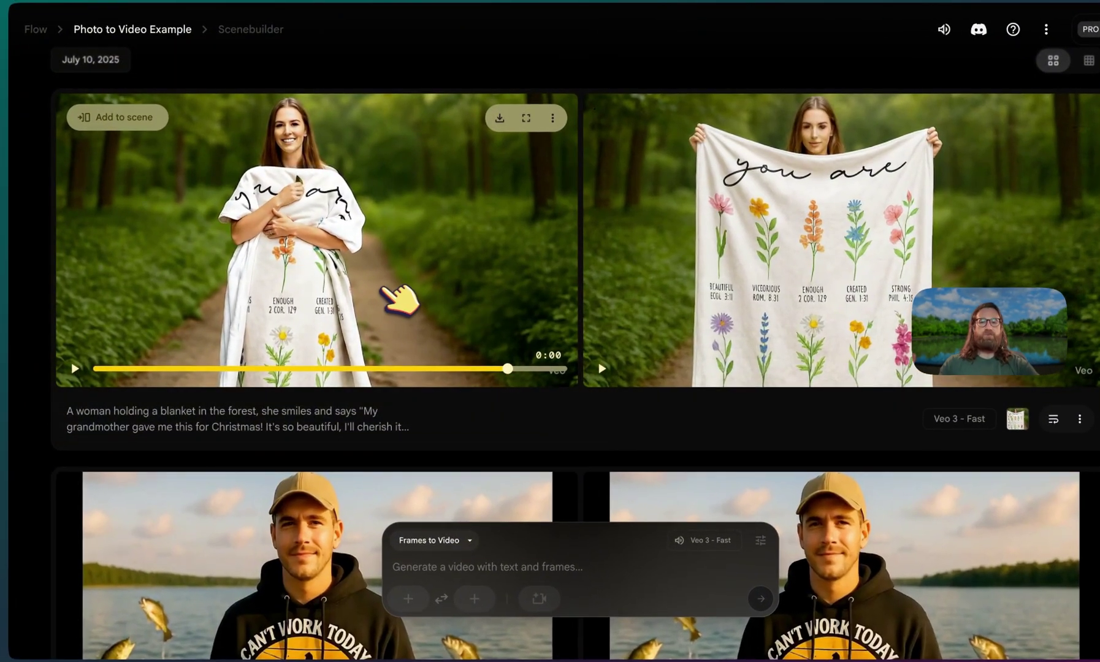
scroll(437, 334, "down", 20)
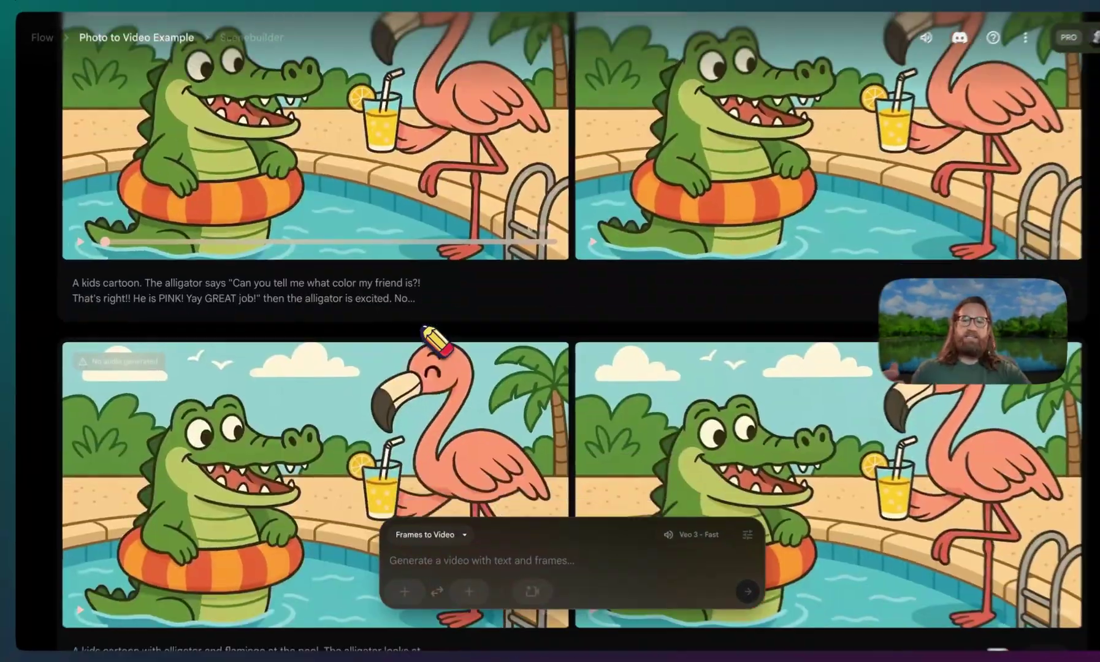
scroll(427, 383, "up", 5)
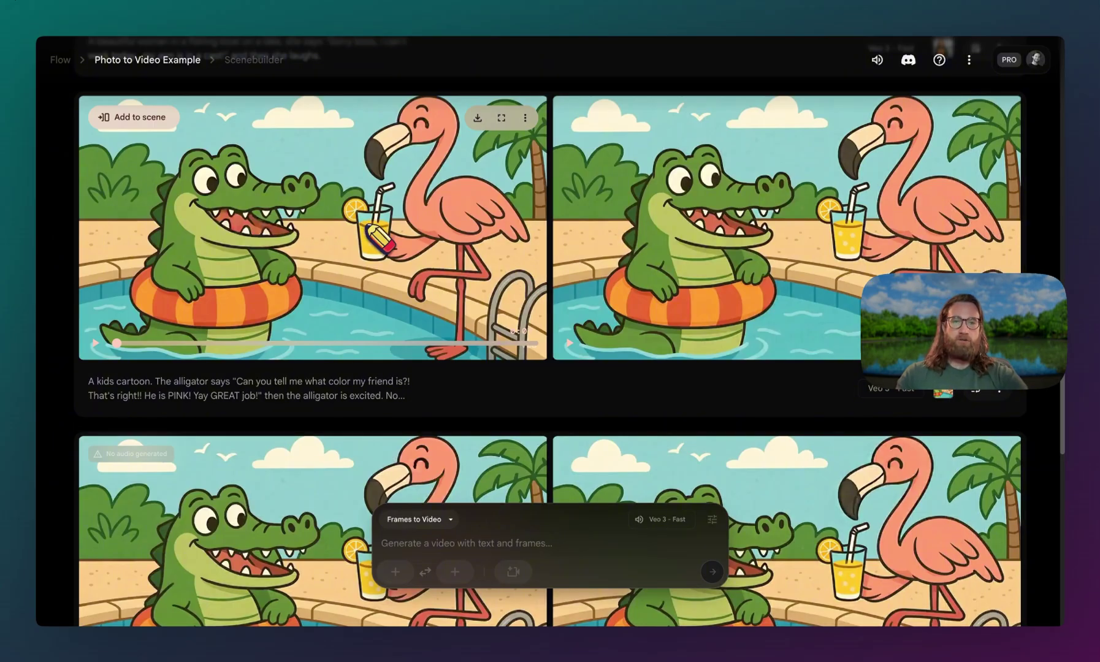
scroll(387, 251, "down", 10)
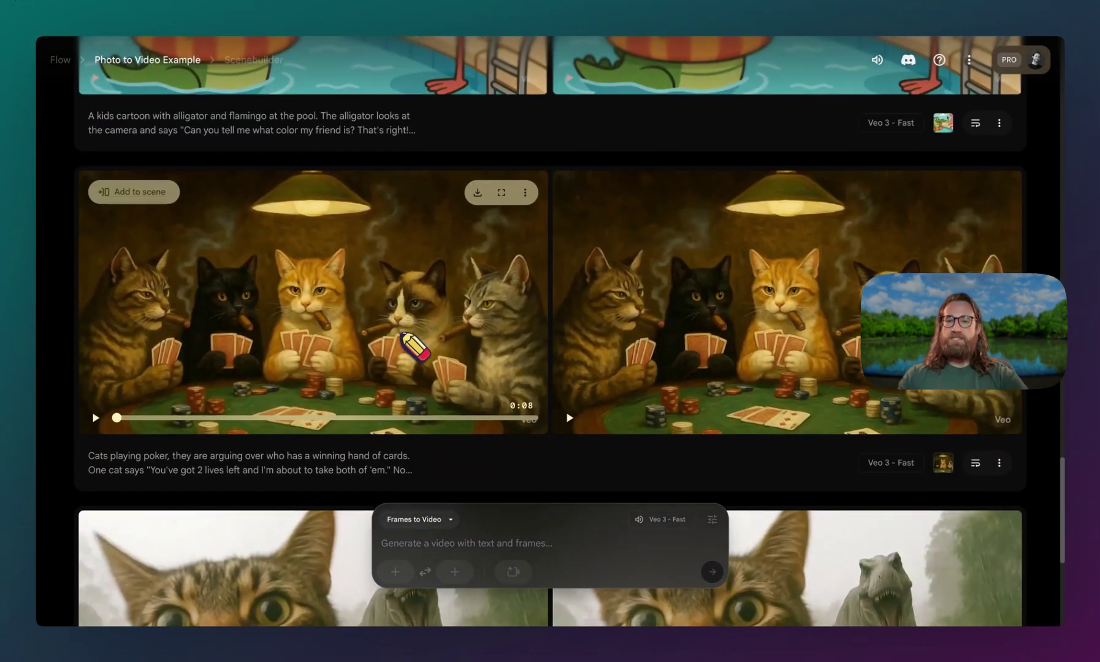
scroll(393, 361, "down", 4)
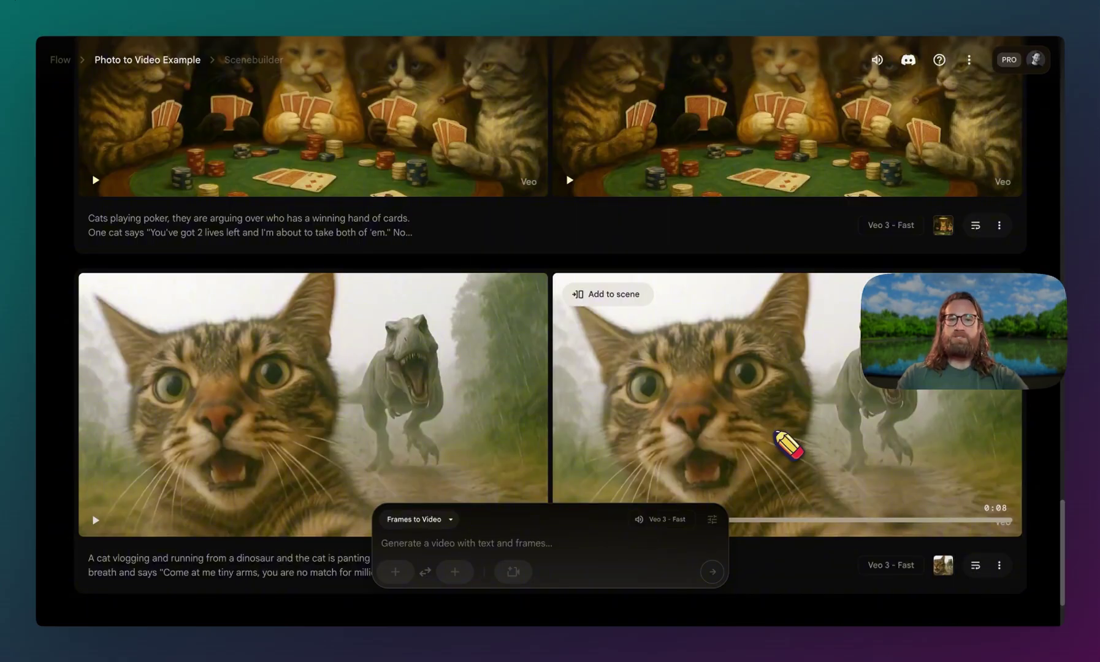
scroll(788, 444, "up", 15)
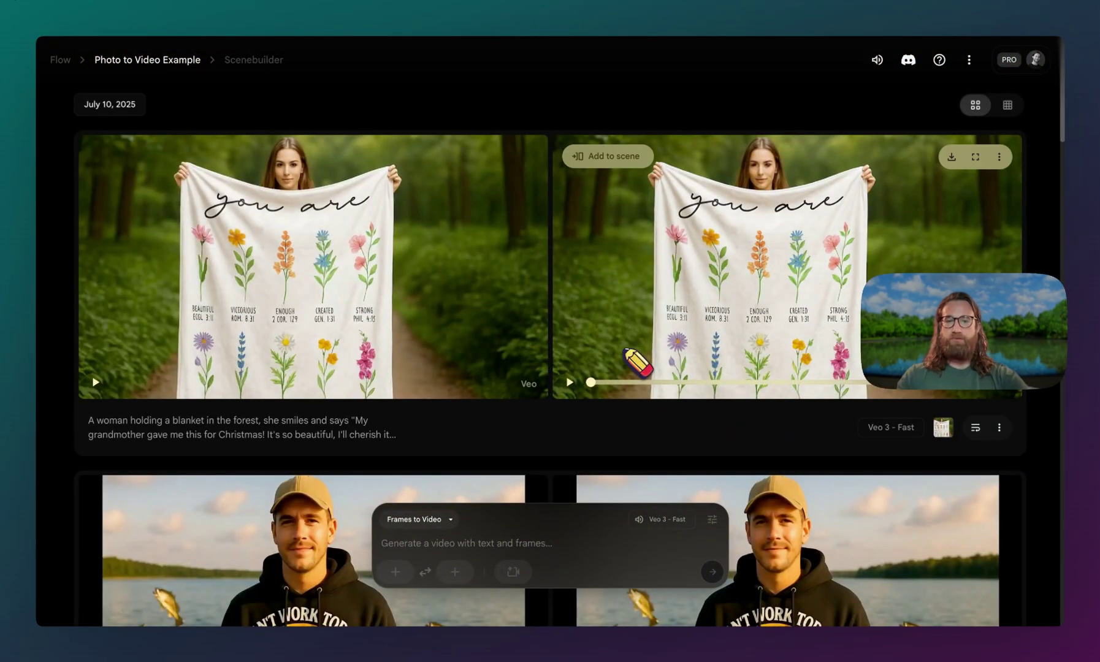
Expand the blanket clip's full prompt, then toggle the mode to Text to Video and back to Frames to Video.
left_click(353, 437)
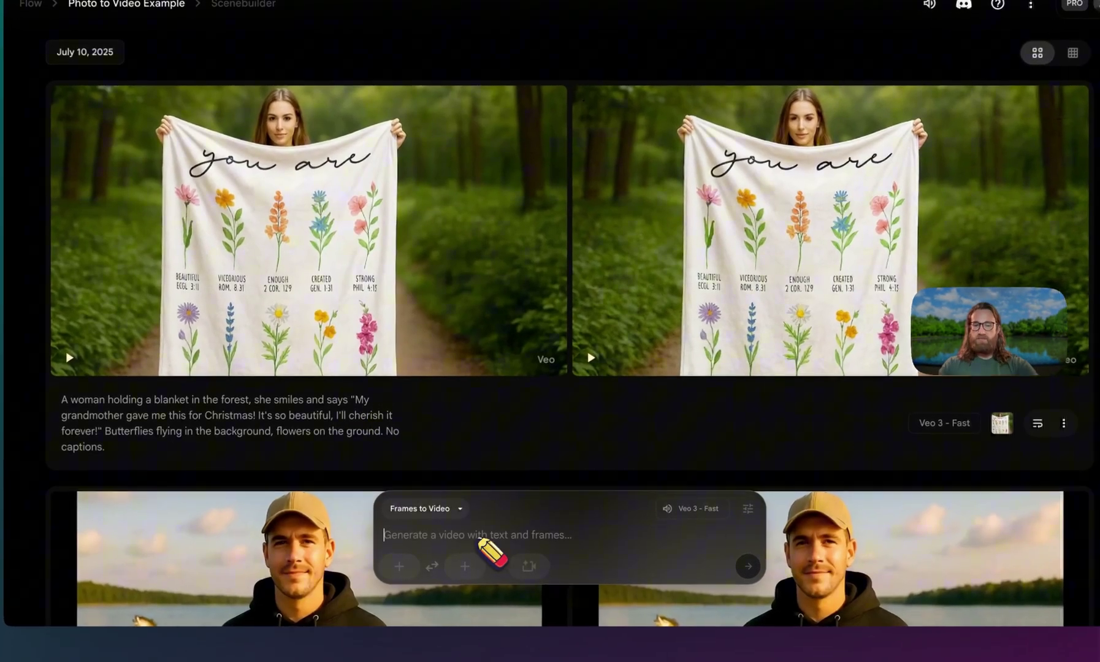
left_click(457, 518)
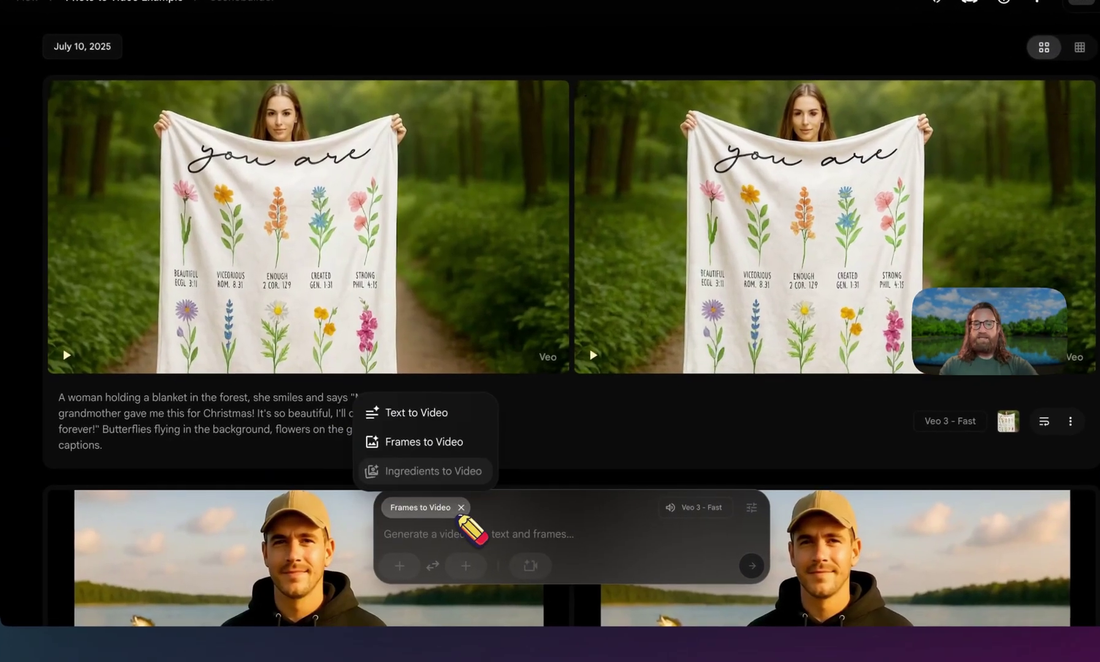
left_click(424, 420)
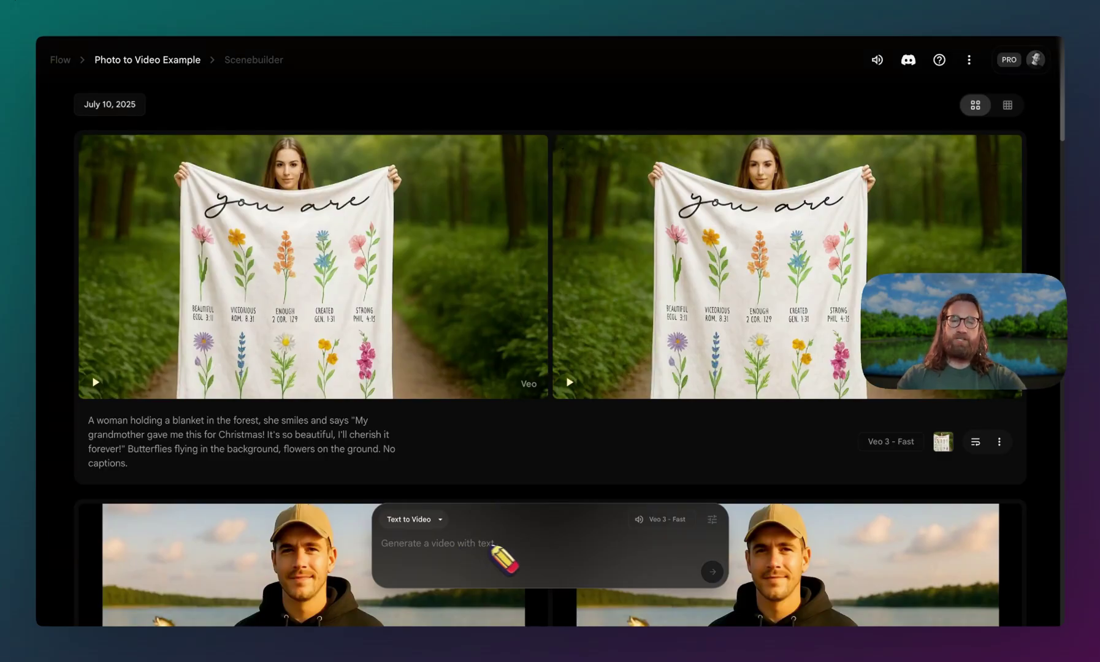
left_click(436, 520)
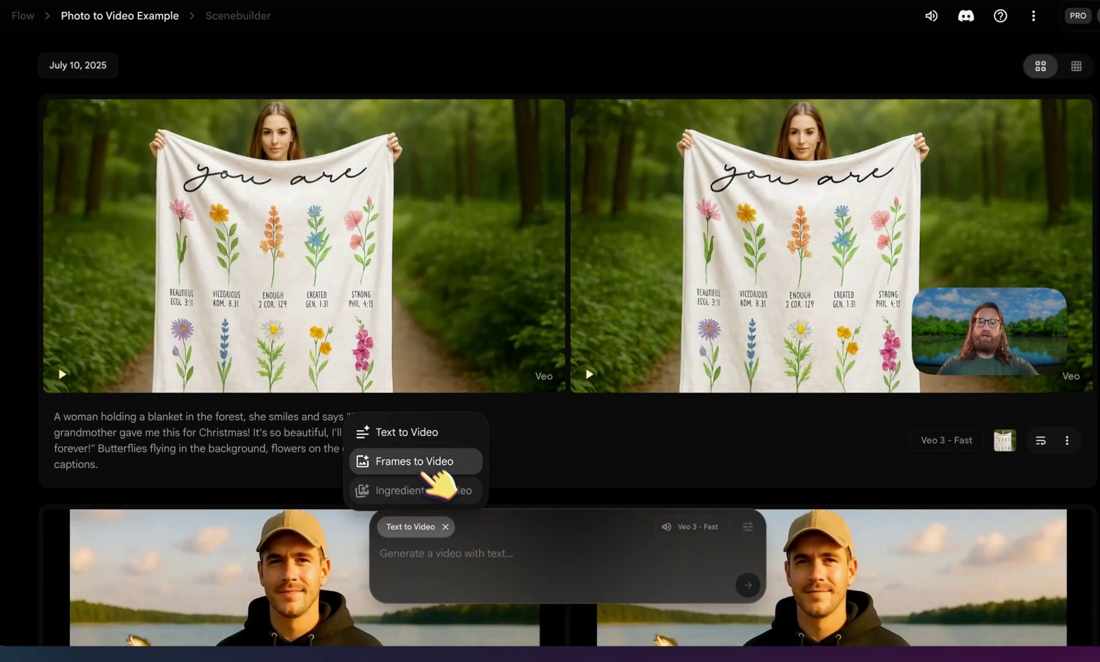
left_click(428, 469)
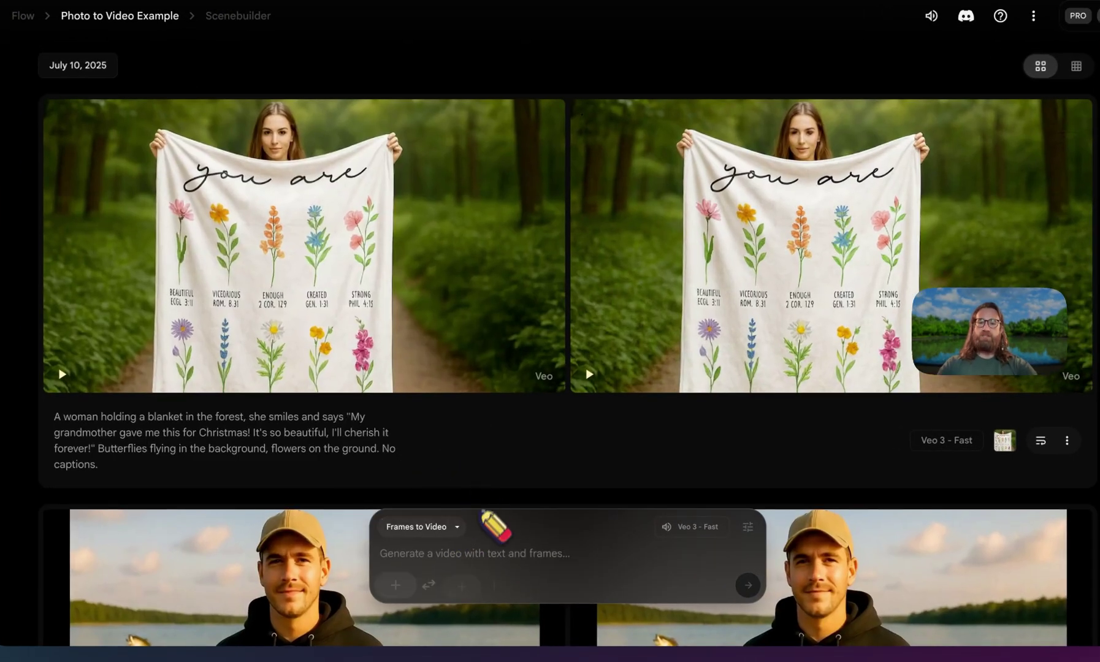
Scroll down past the alligator and cat poker clips, then back up to the fishing-woman hoodie clips.
scroll(699, 257, "down", 10)
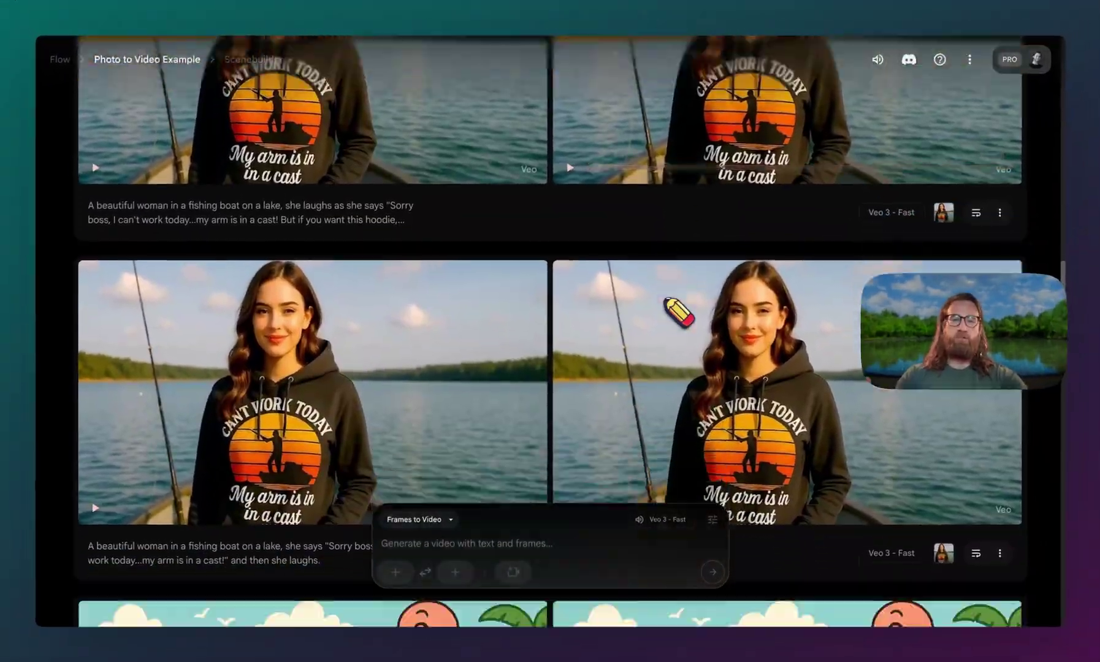
scroll(667, 300, "down", 15)
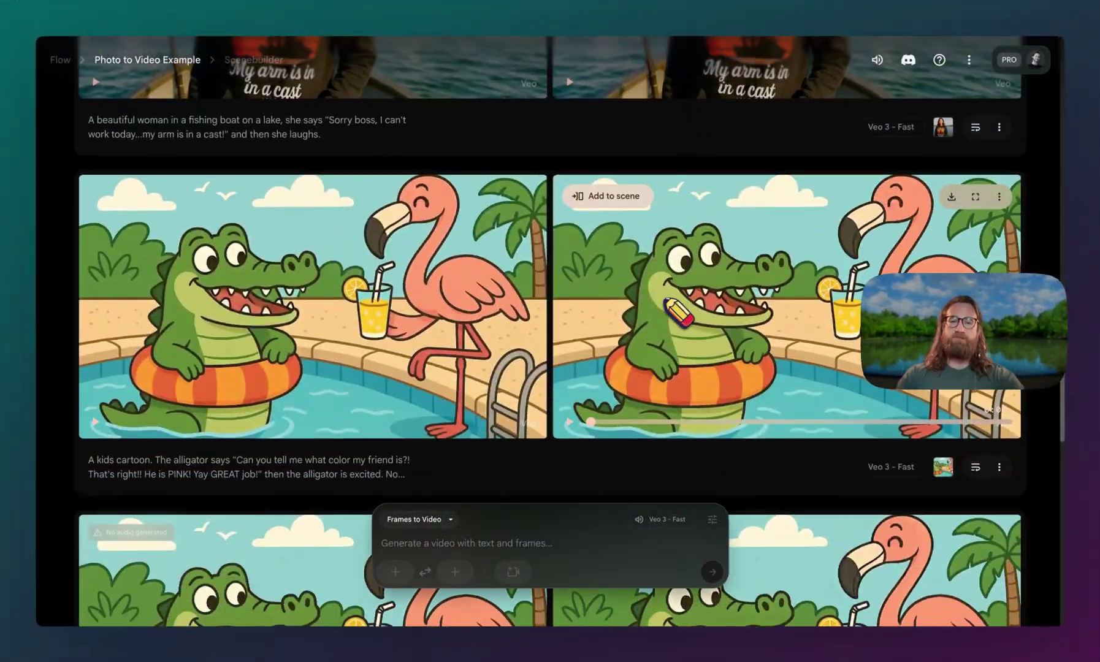
scroll(679, 311, "up", 10)
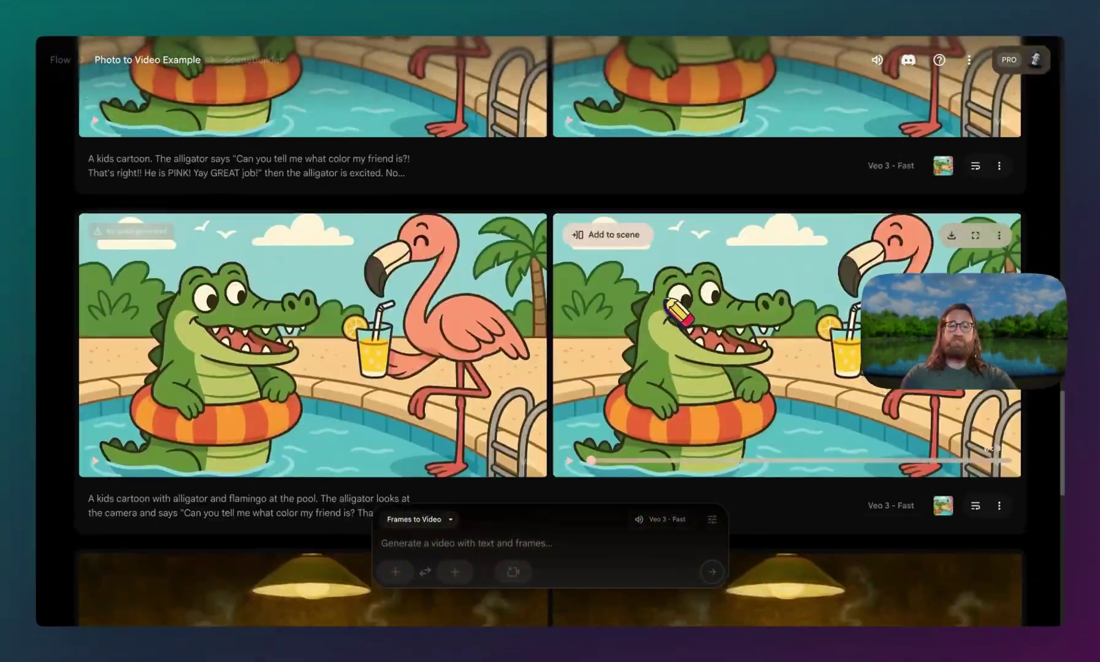
scroll(679, 314, "up", 8)
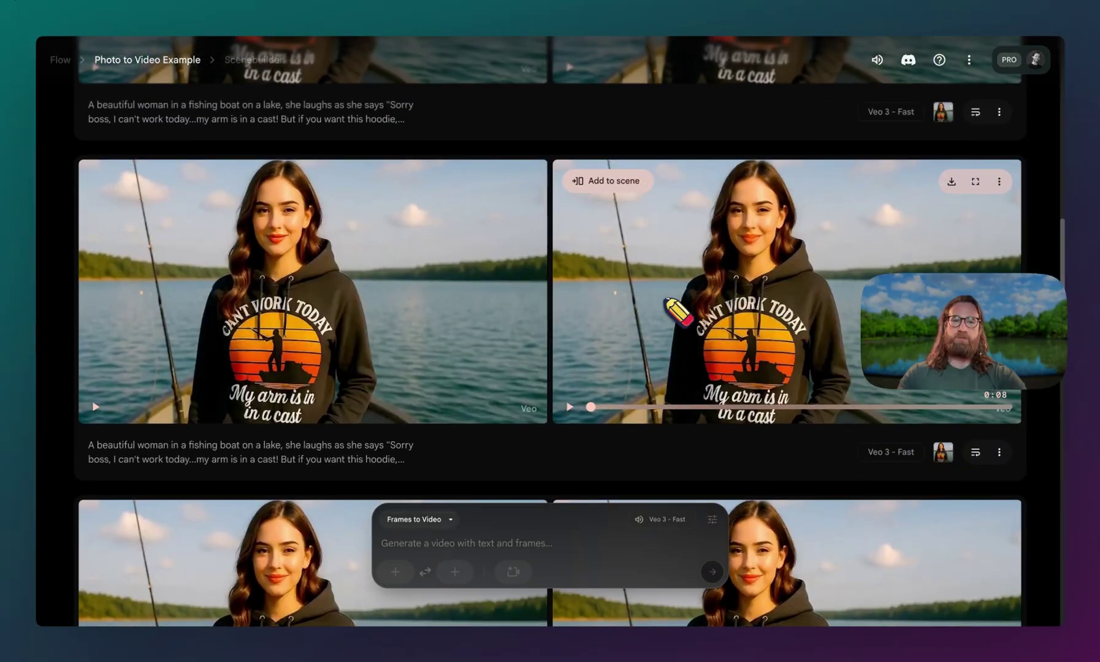